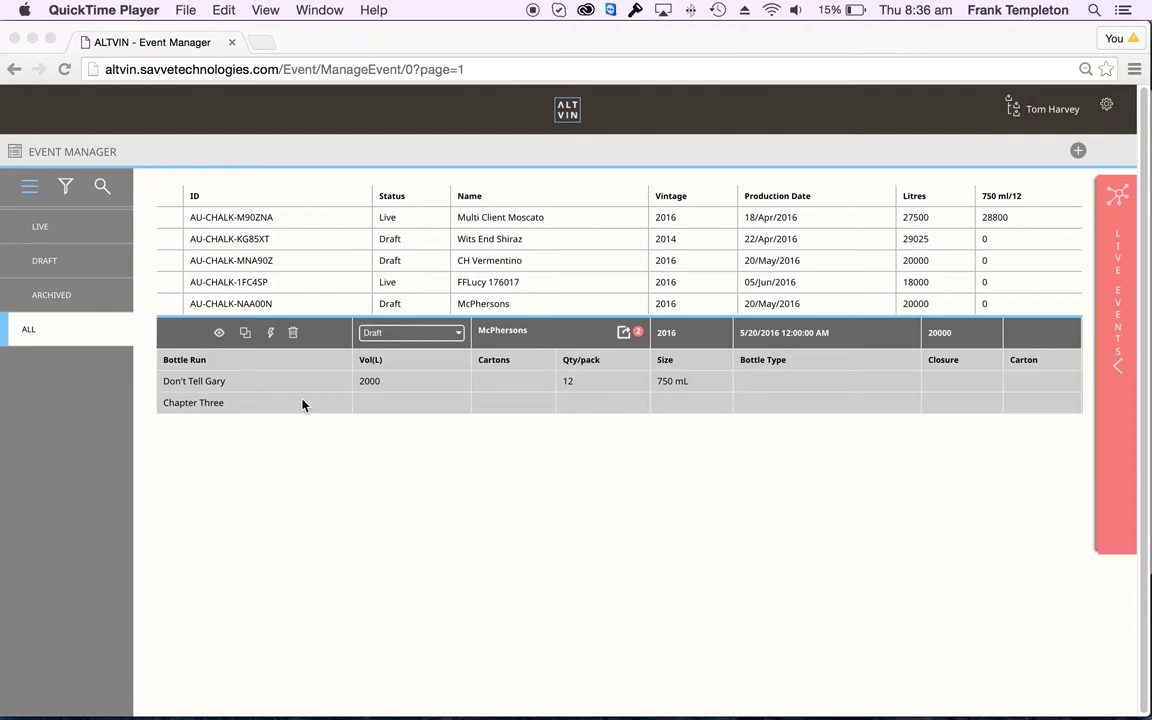
Step: Open the McPhersons draft event and show its Chapter Three bottle run
left_click(220, 340)
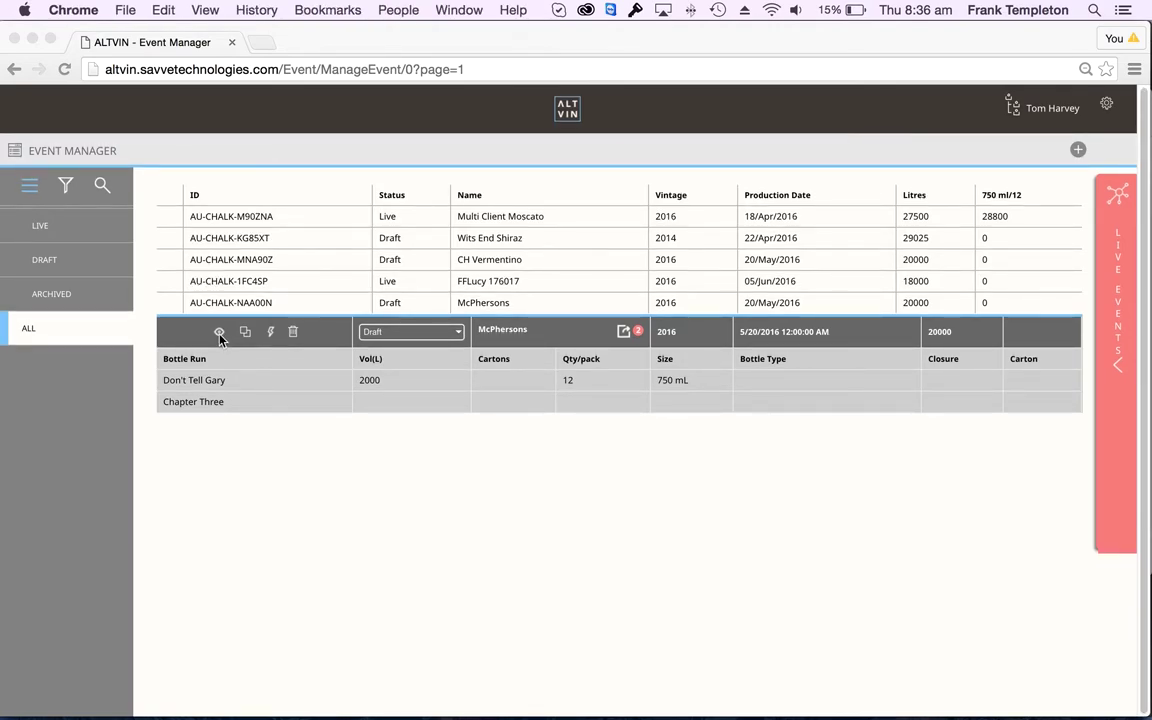
left_click(220, 340)
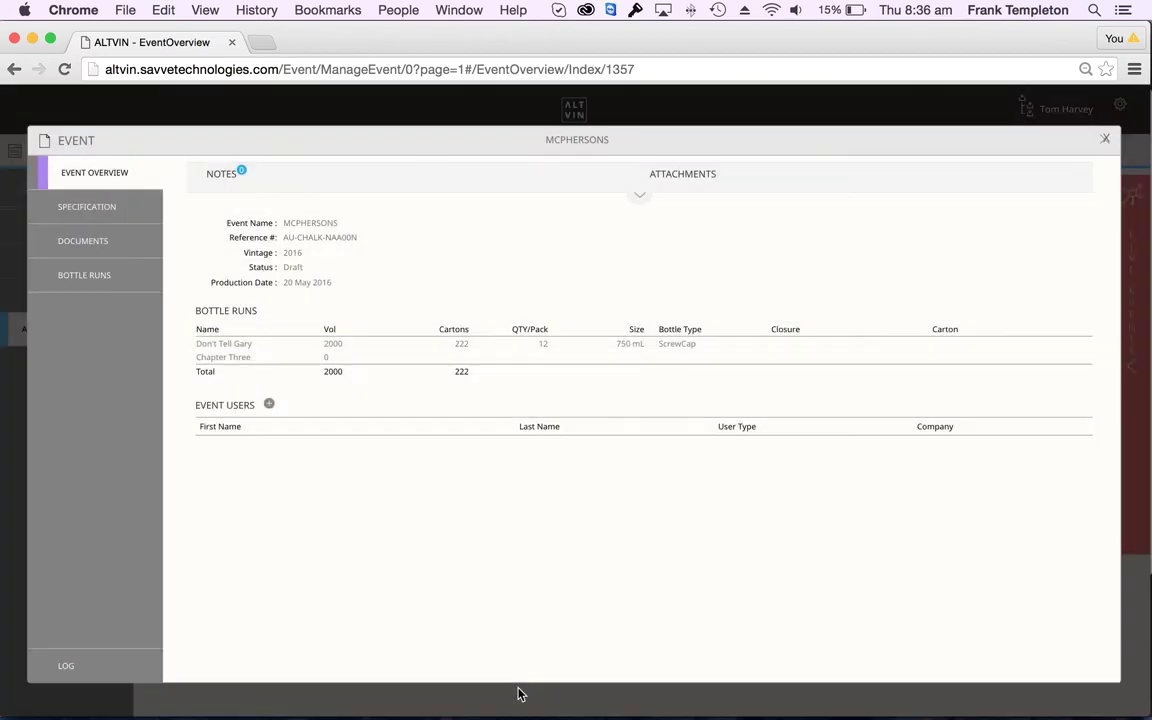
left_click(87, 277)
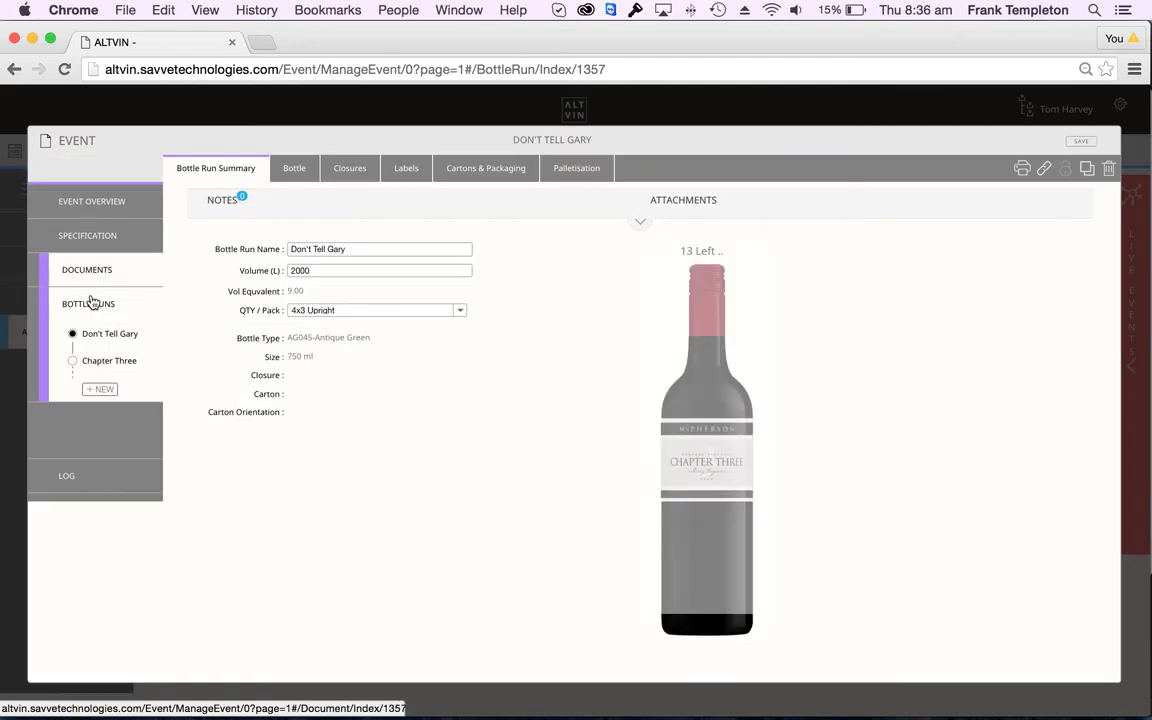
left_click(86, 361)
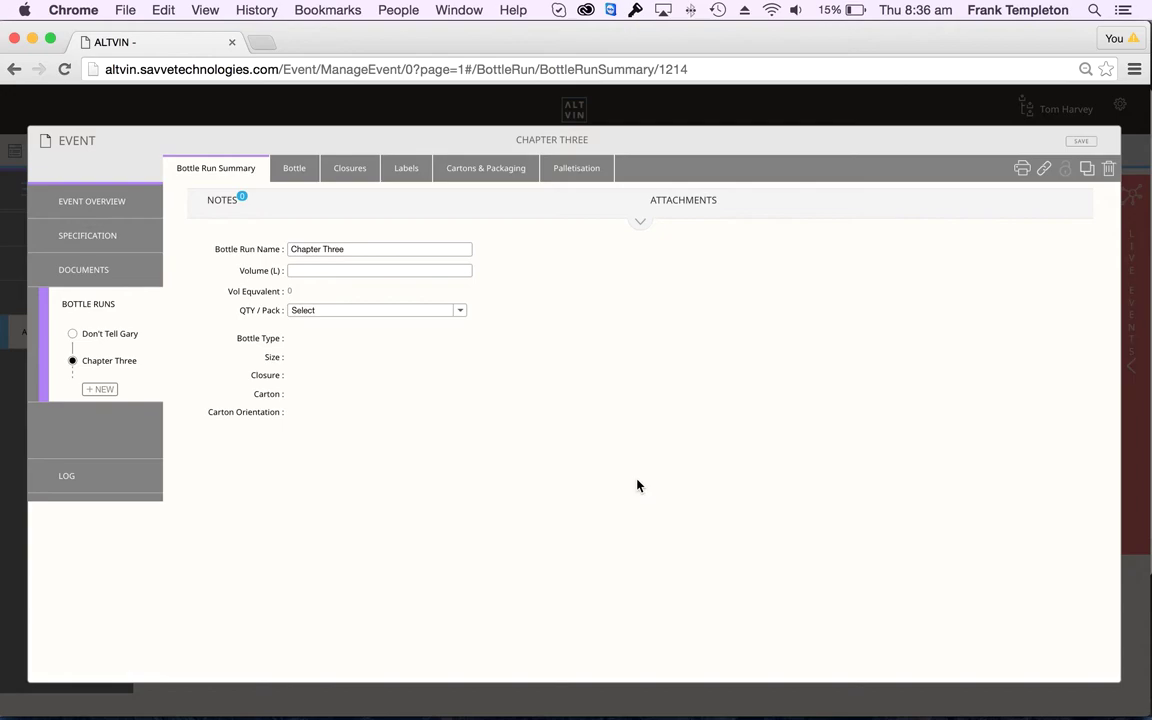
Step: Set the Chapter Three run's volume to 2000 L and its pack quantity to 4x3 Upright, and save the summary
left_click(337, 268)
type("2000")
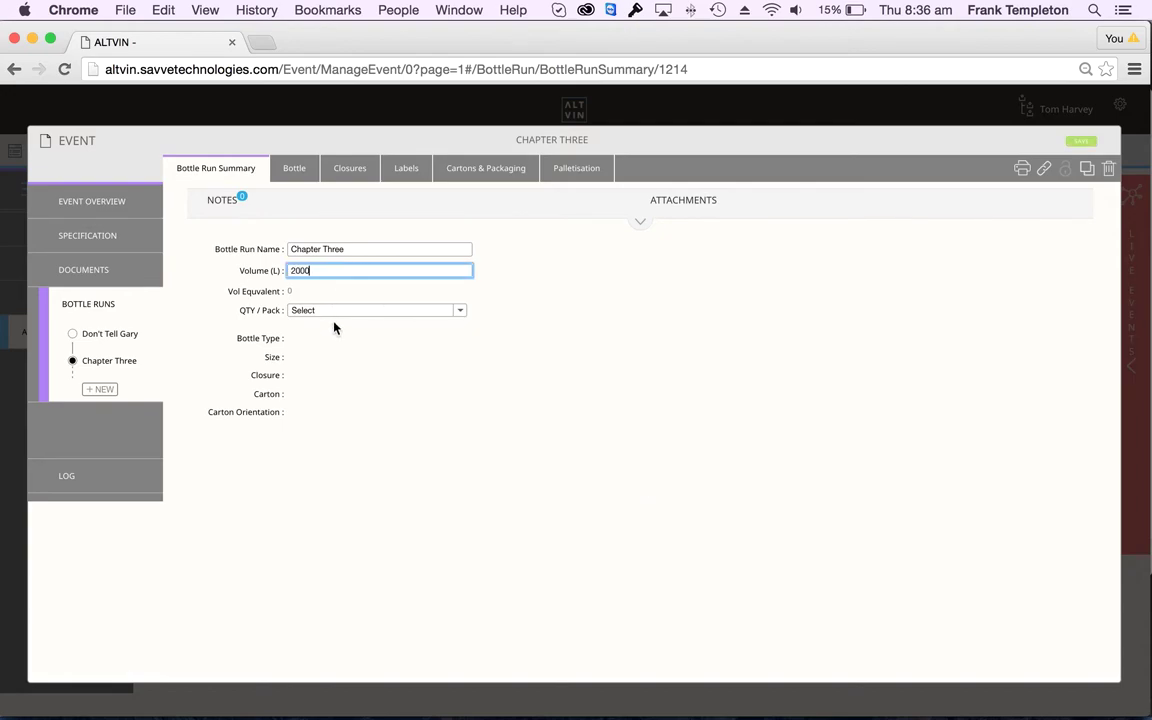
left_click(334, 311)
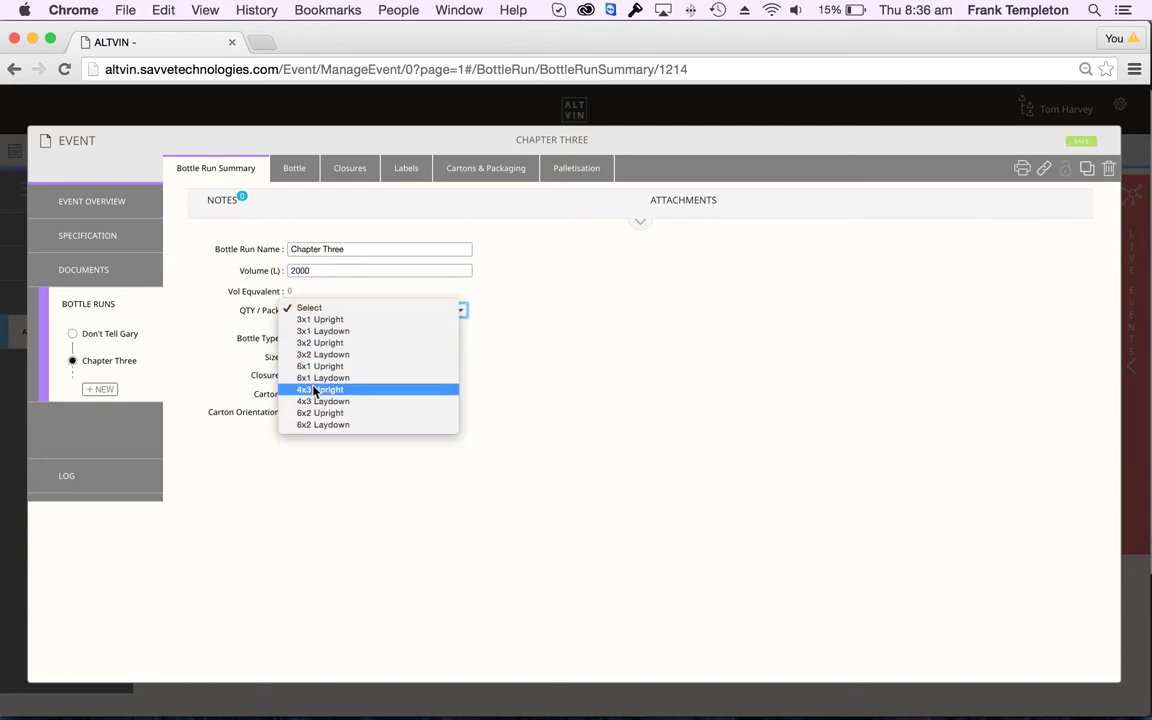
left_click(311, 390)
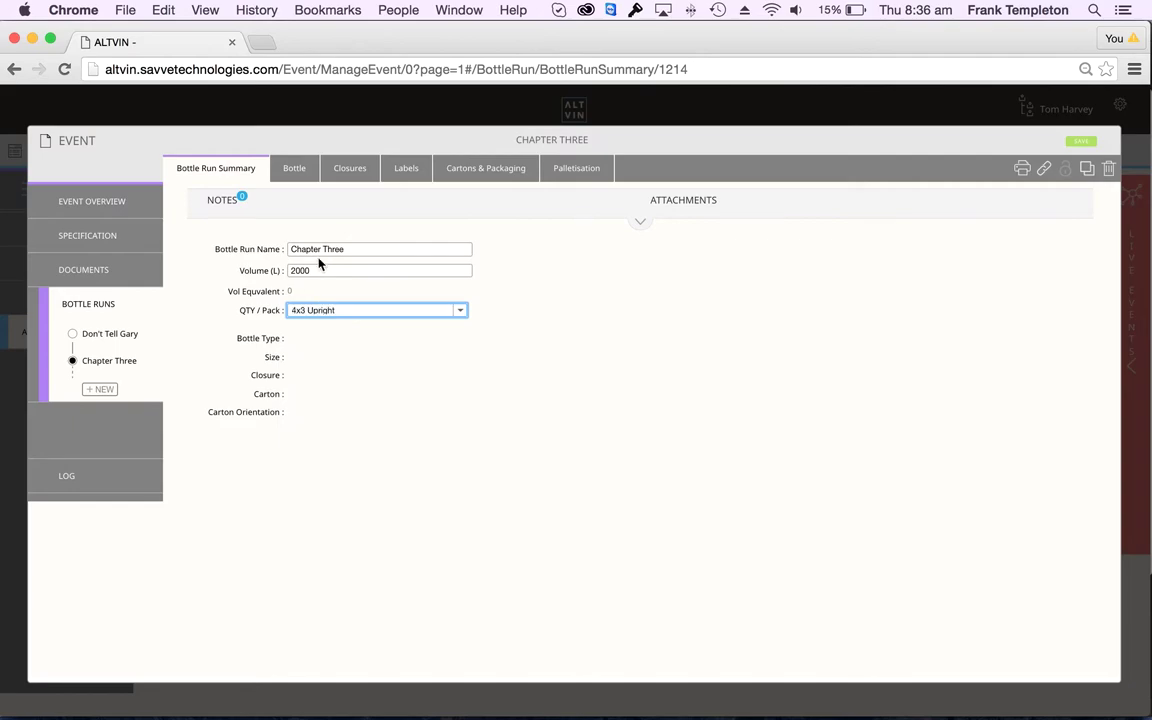
left_click(1080, 142)
left_click(696, 278)
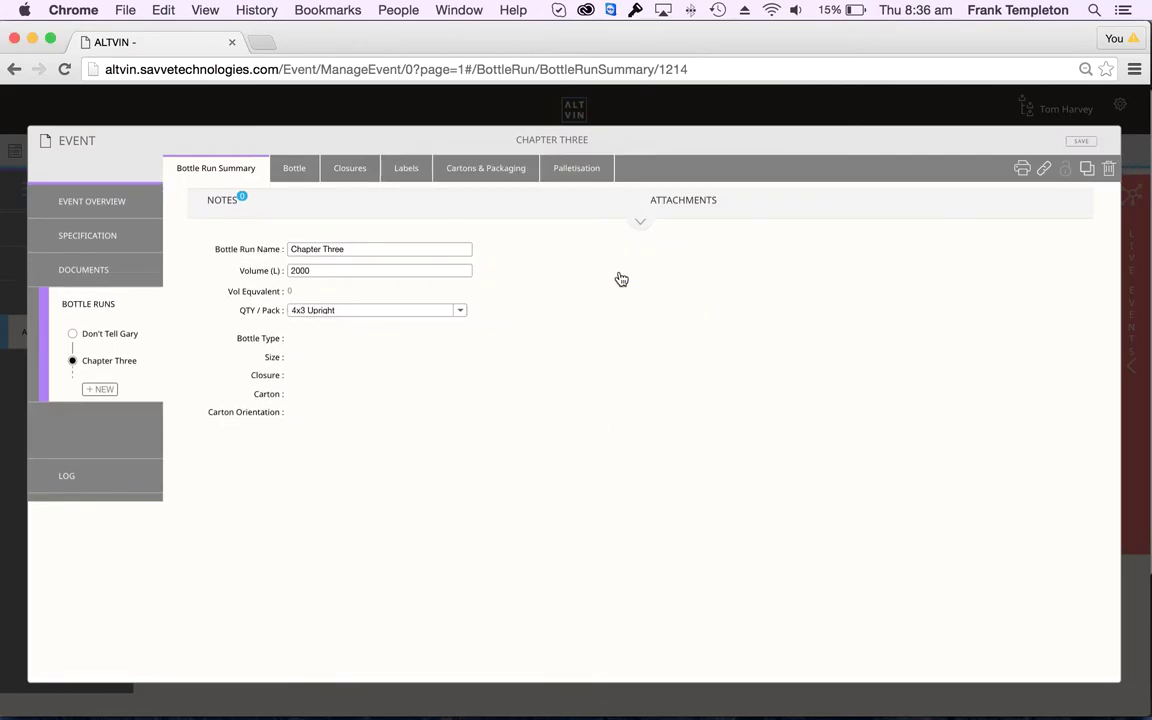
Step: Assign the Orora AG045 750 ml Antique Green bottle and the 60 mm BVS Silver closure to the Chapter Three run
left_click(292, 170)
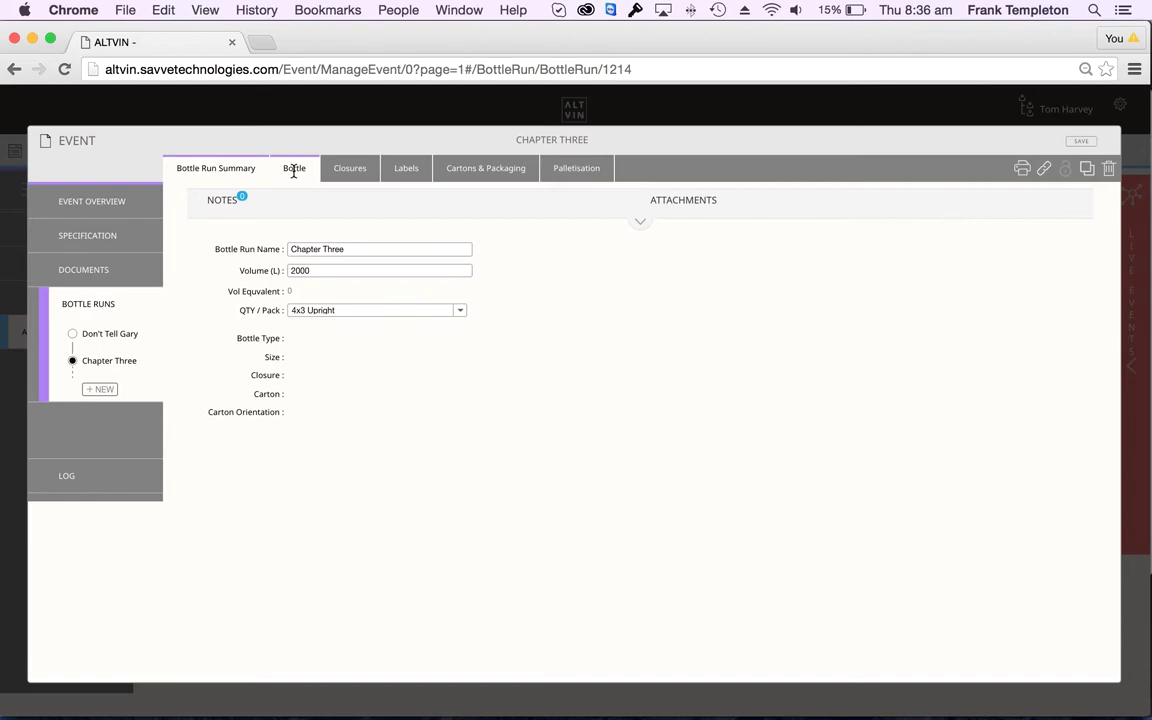
left_click(293, 170)
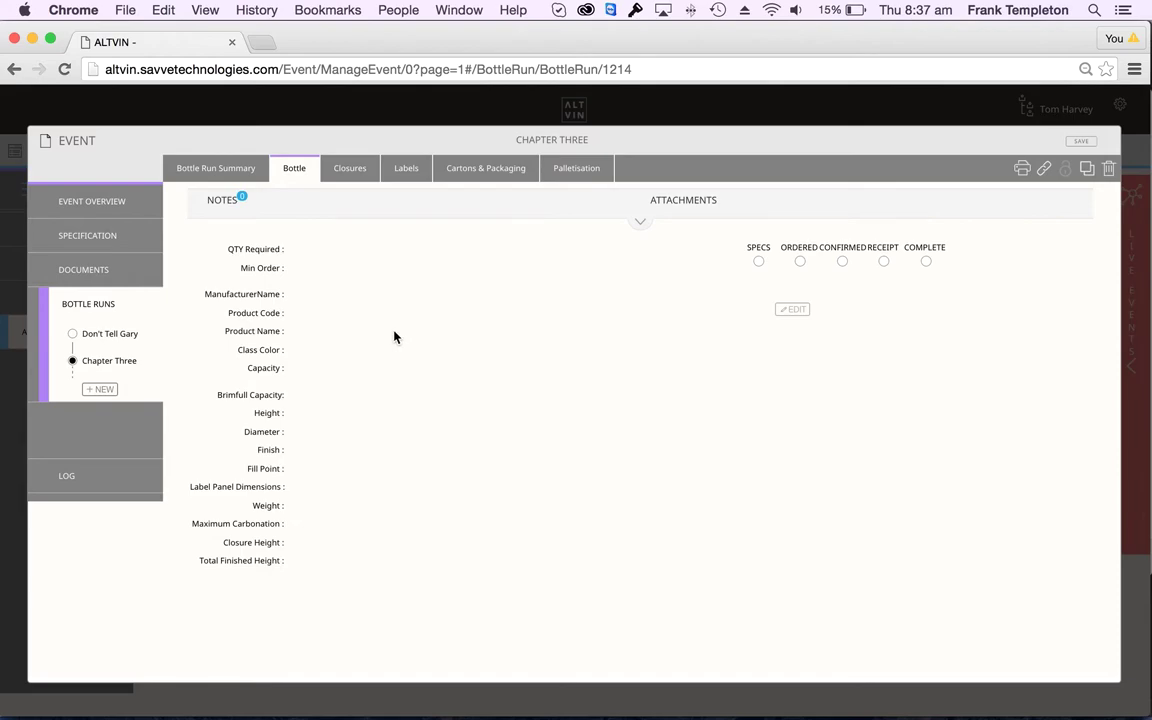
left_click(794, 309)
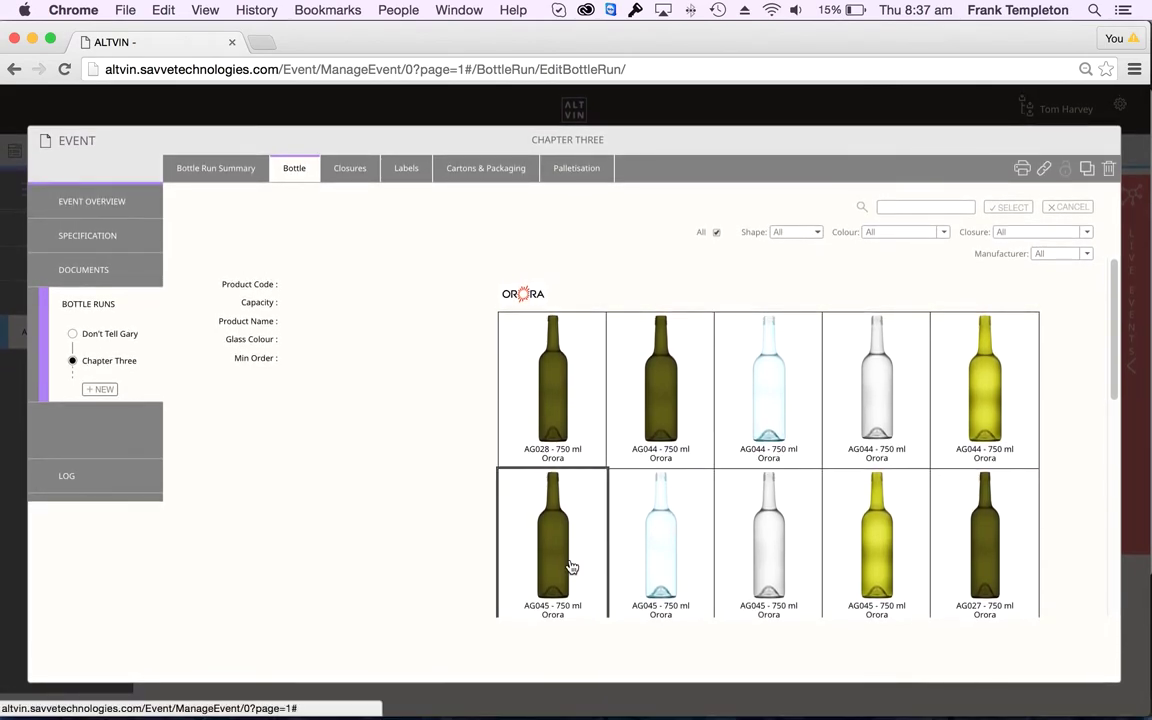
left_click(572, 566)
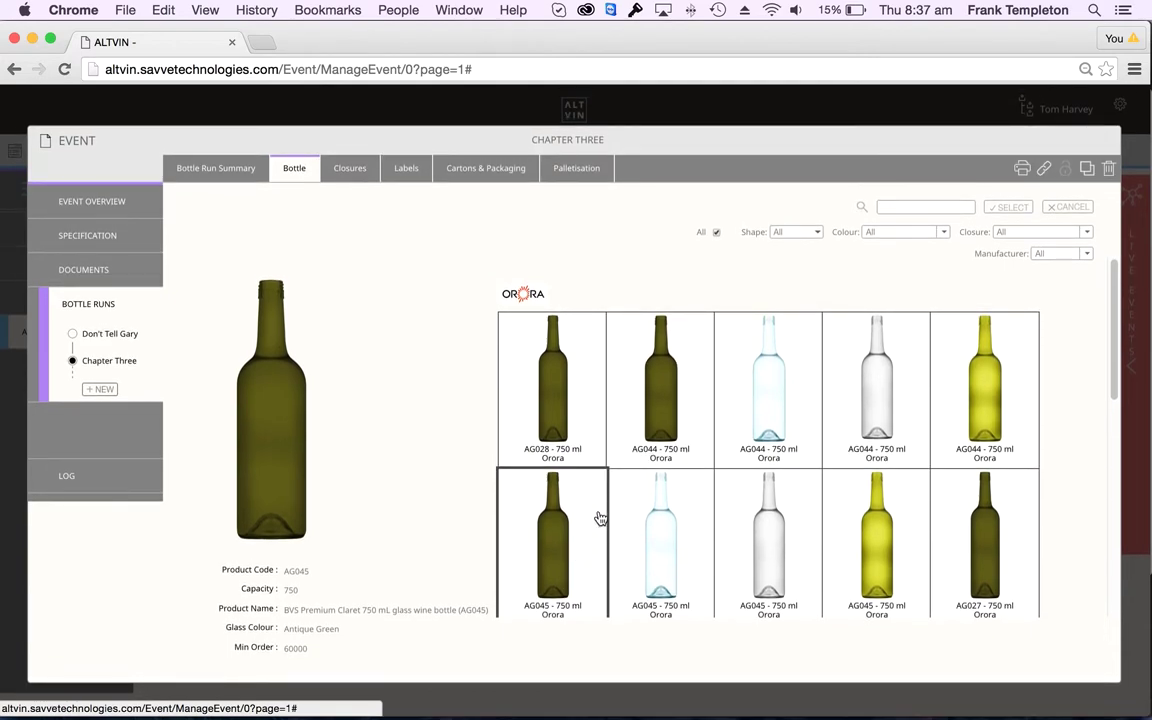
left_click(1005, 208)
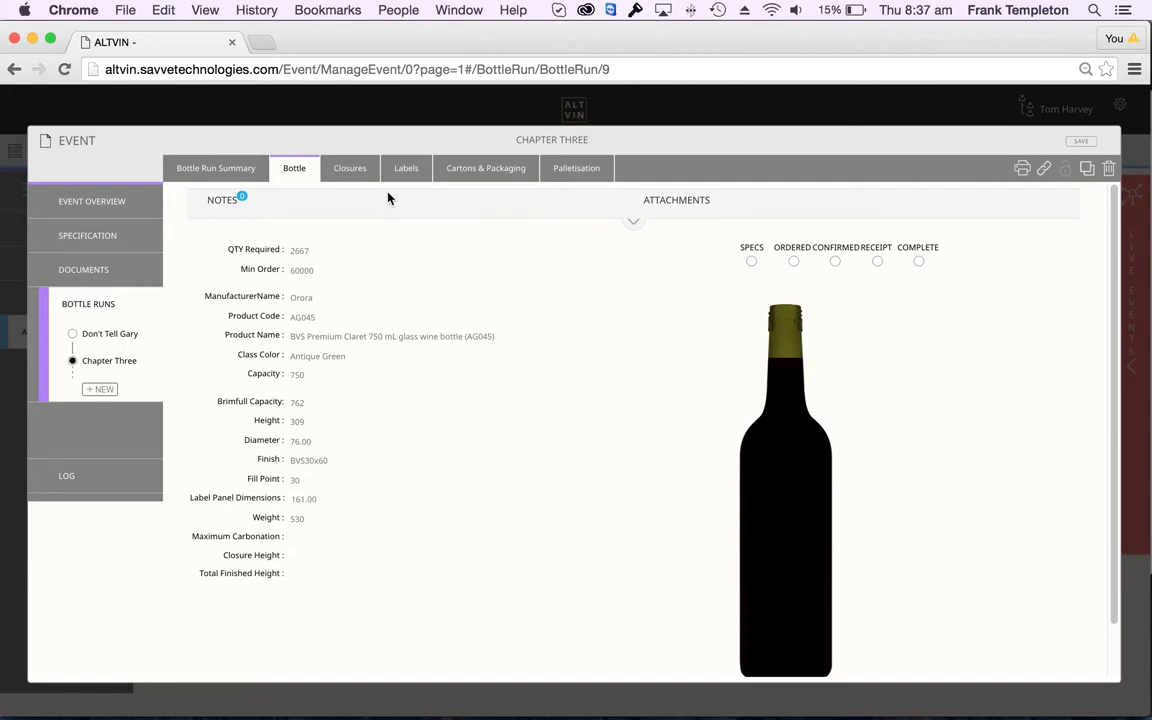
left_click(360, 178)
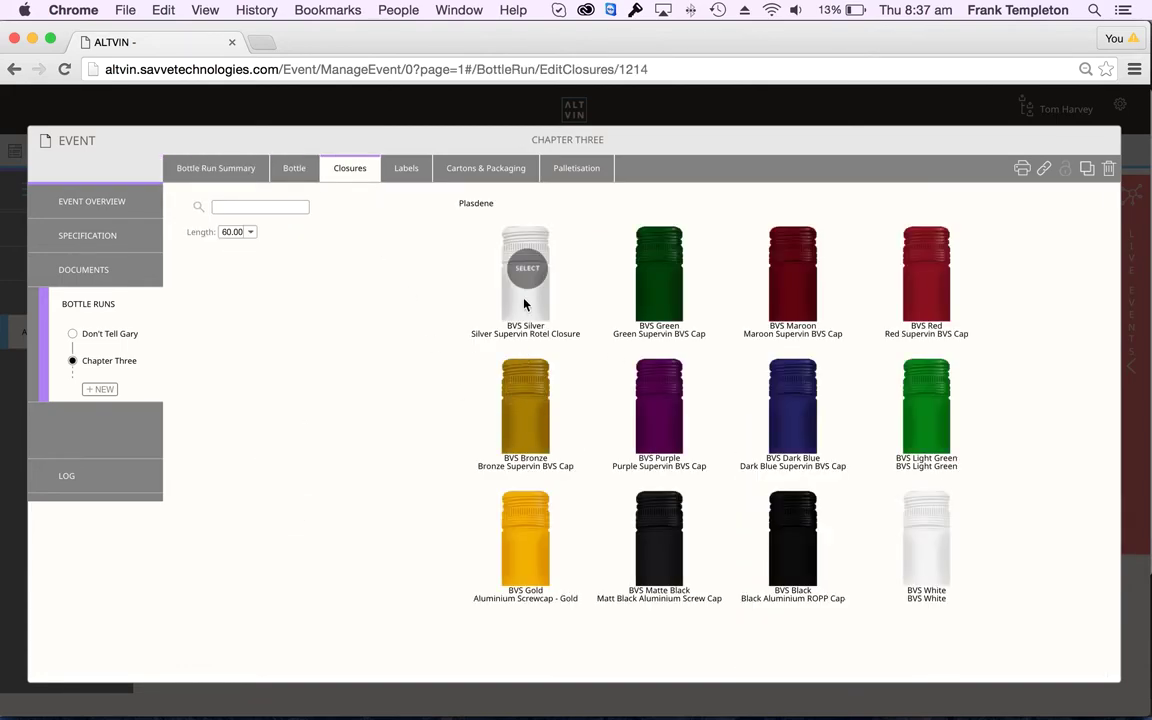
left_click(525, 270)
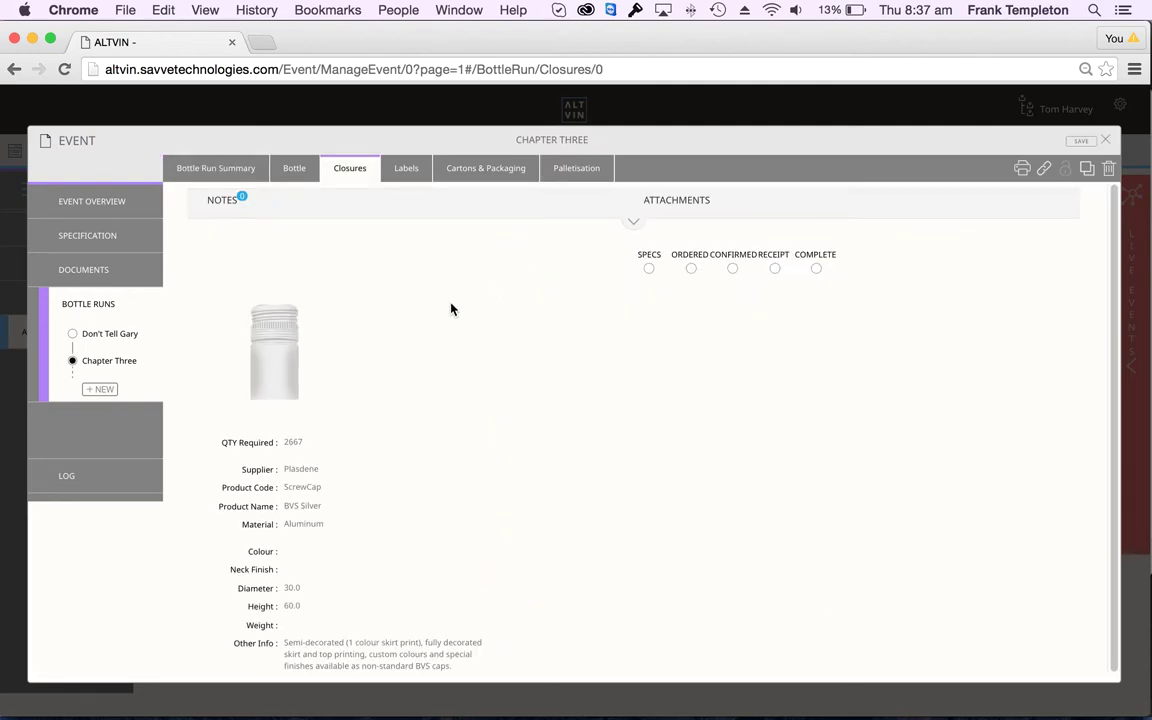
Step: Upload Front.jpg from the McPhersons folder as the front label of the Chapter Three run
left_click(406, 168)
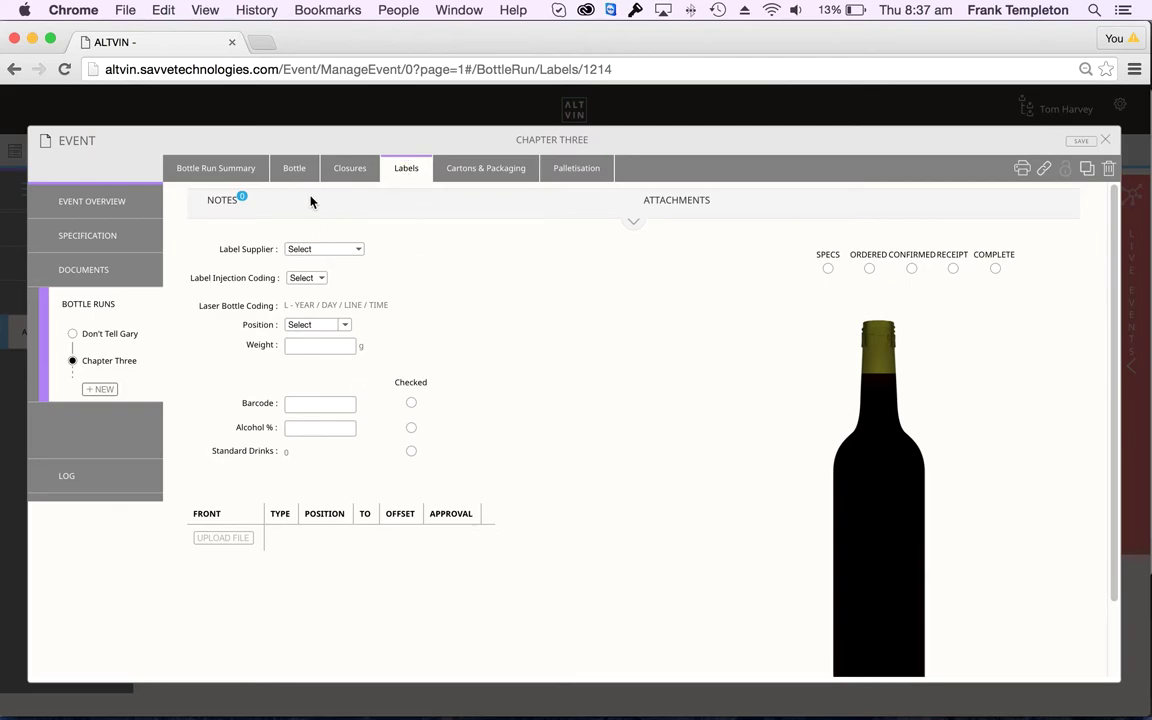
left_click(240, 540)
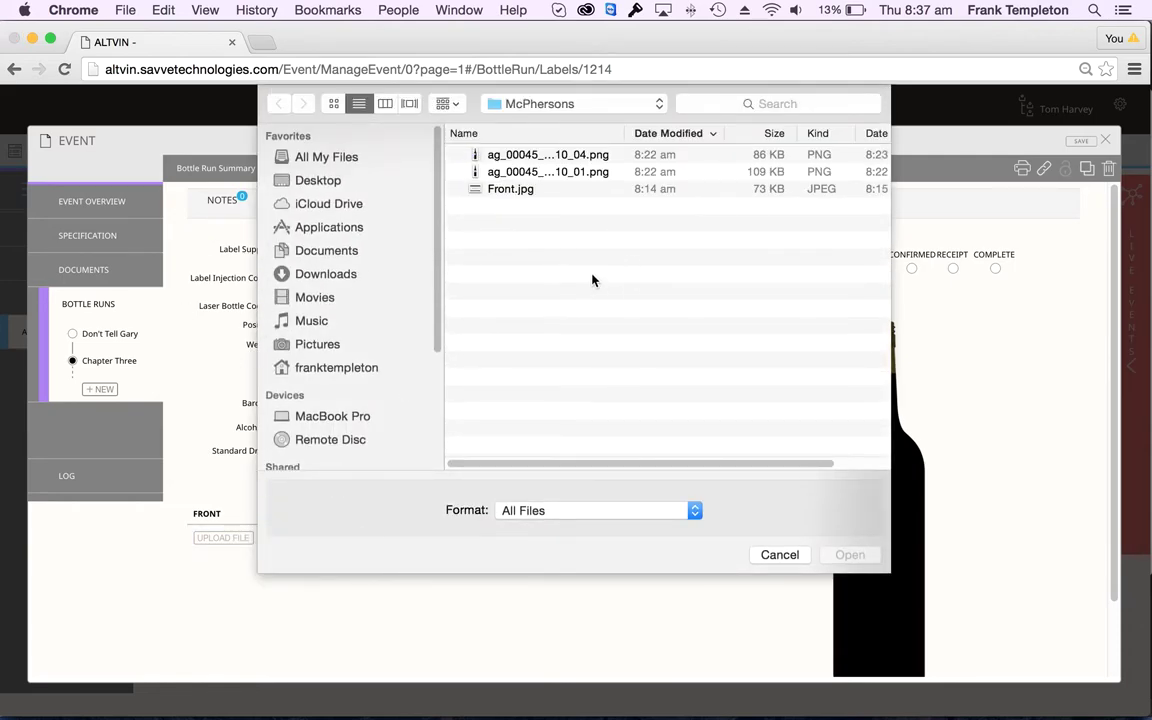
left_click(515, 189)
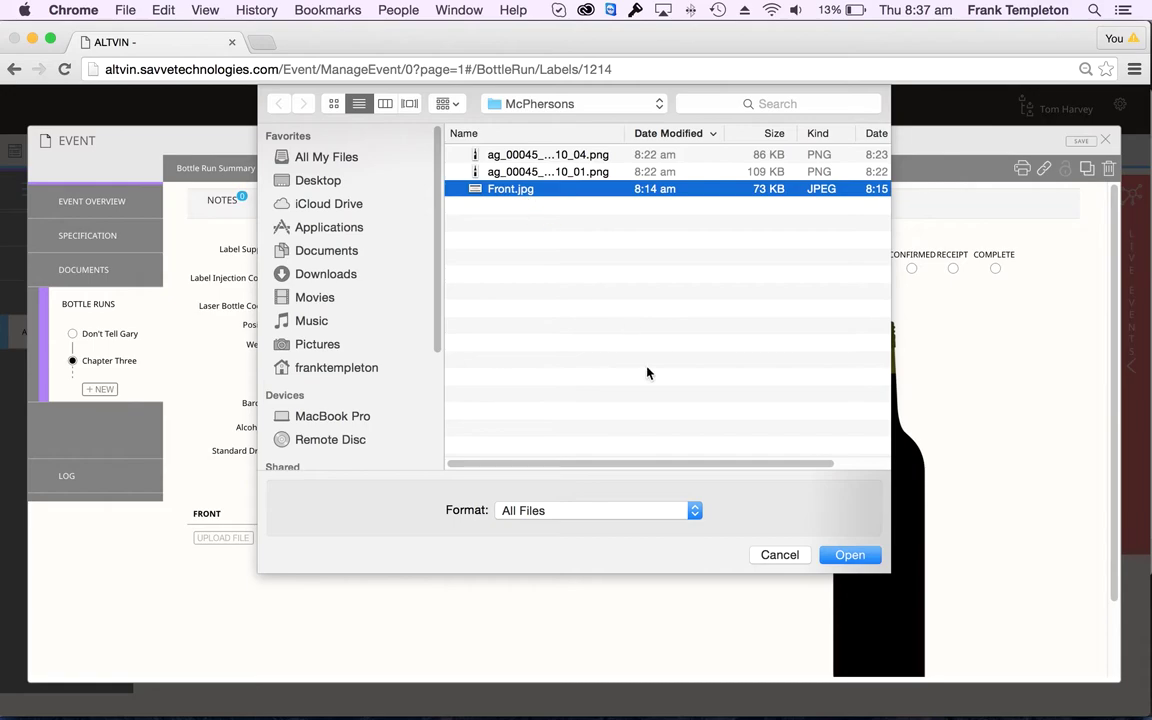
left_click(836, 556)
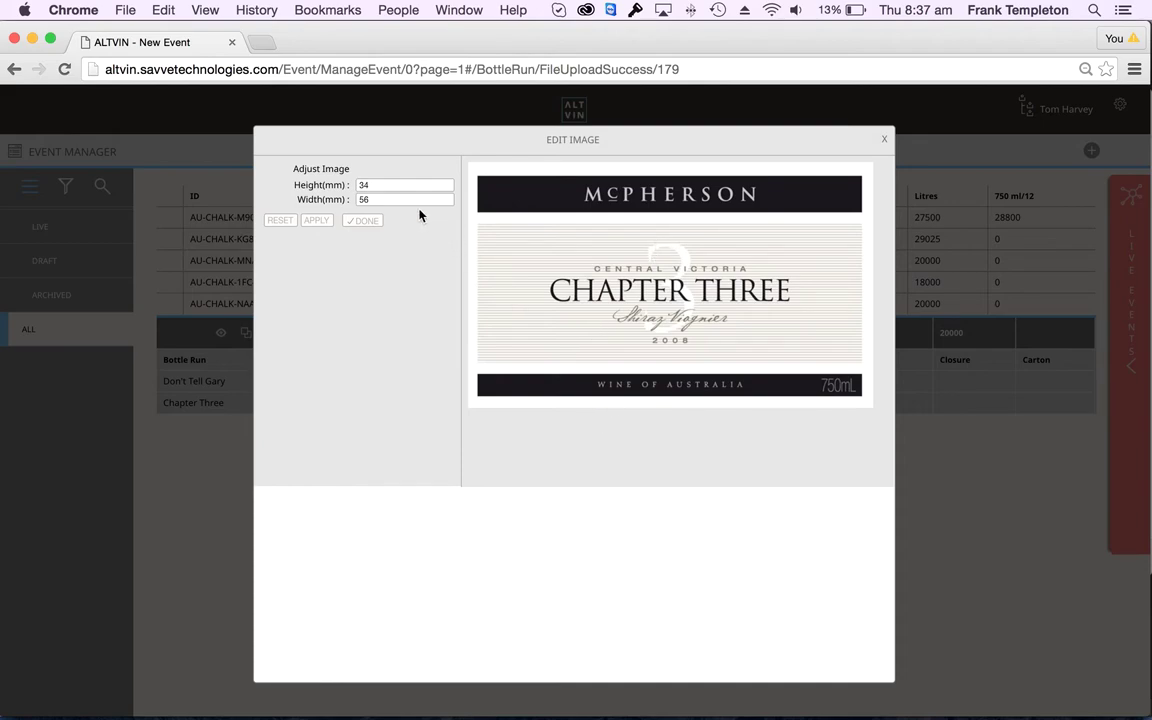
Step: Resize the label image to 100 mm wide and 61 mm high, apply the size and finish the image edit
left_click_drag(383, 199, 341, 201)
type("100")
left_click(382, 184)
left_click(329, 221)
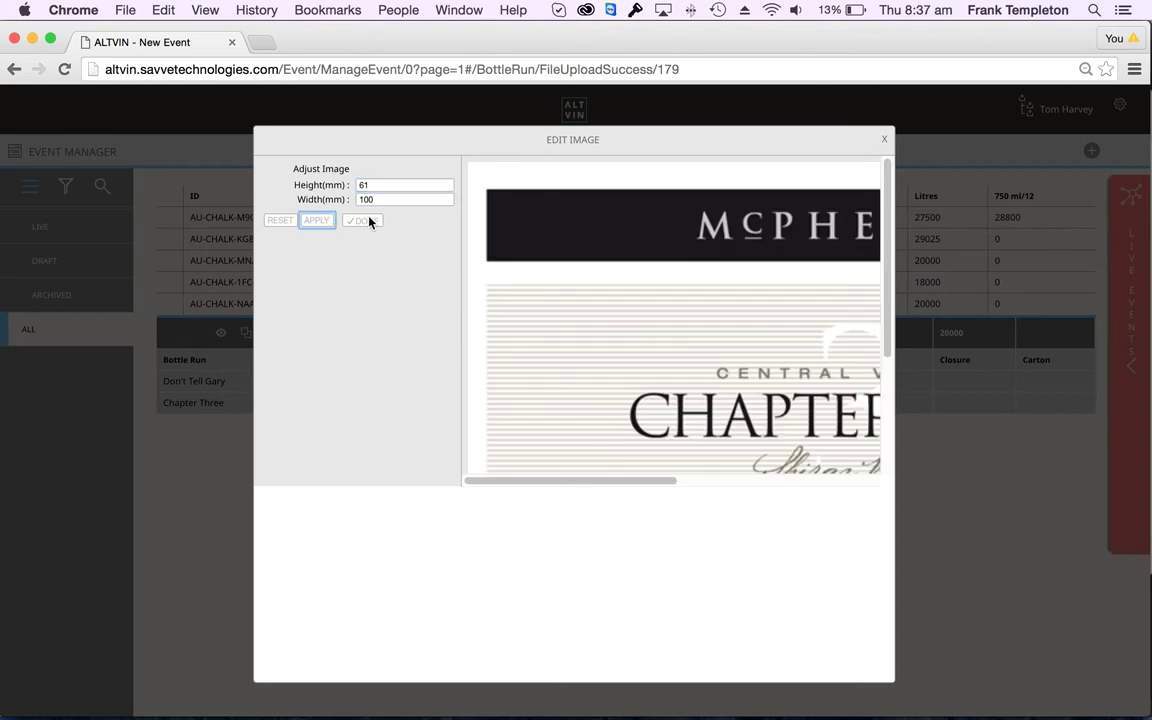
left_click(368, 221)
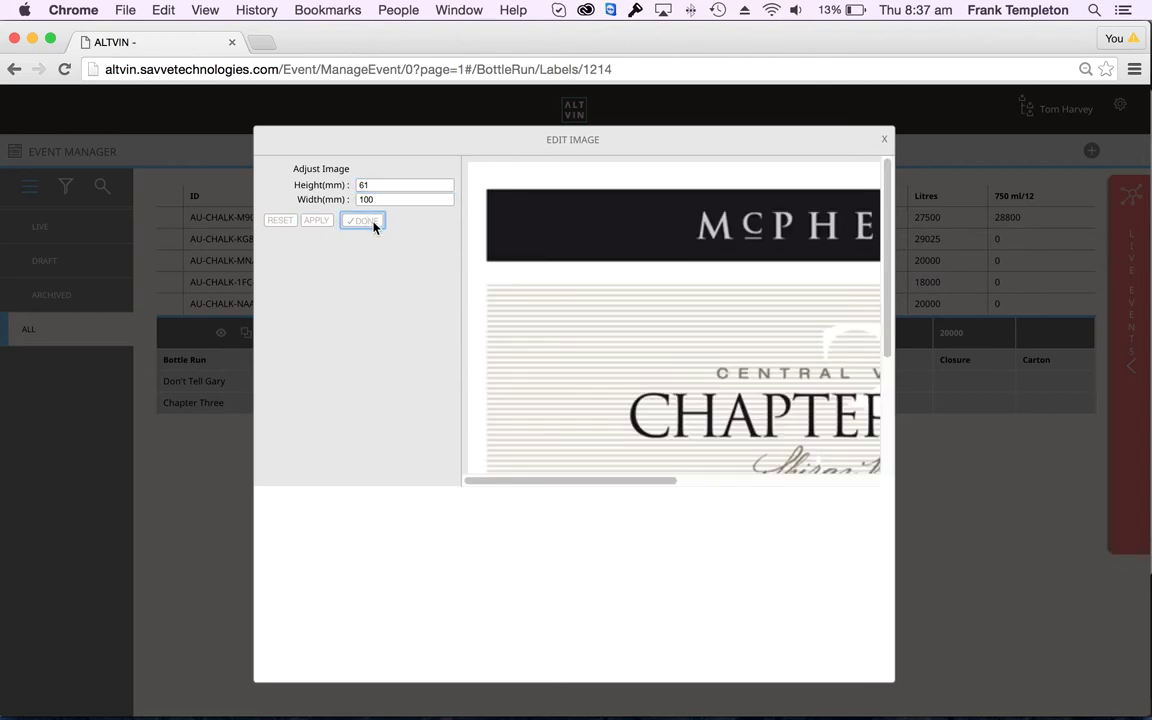
Step: Position the front label 25 from the bottle's bottom with an offset of 0, and save the label settings
scroll(500, 433, "down", 2)
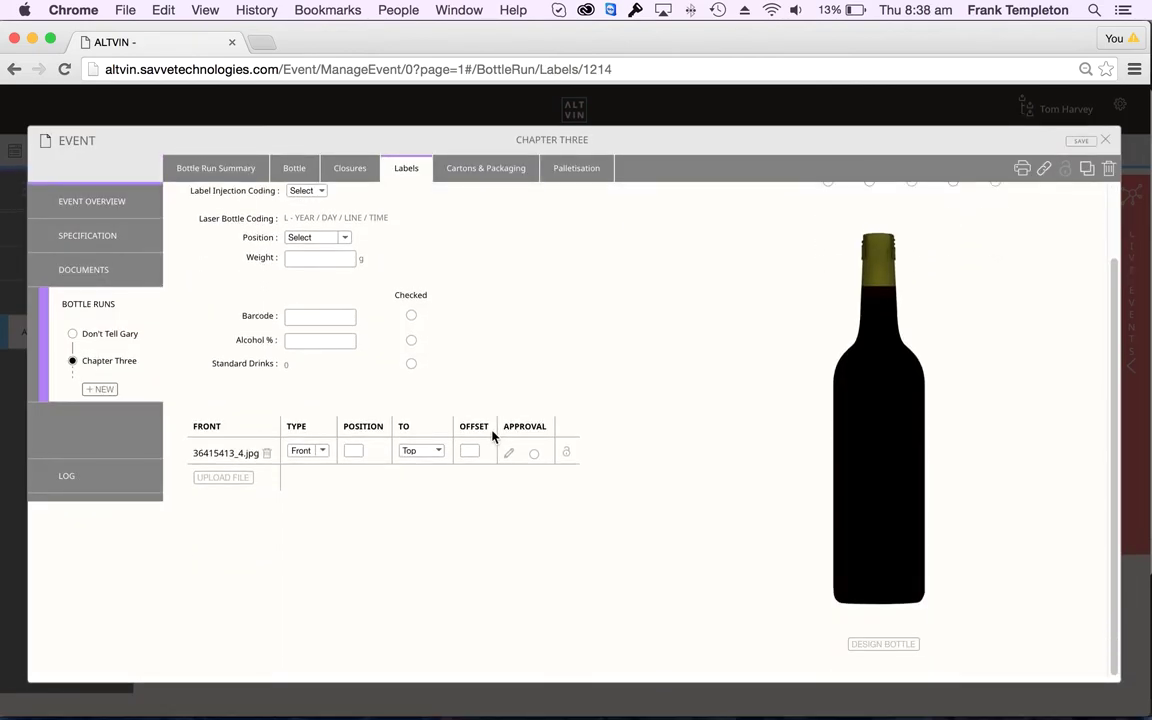
left_click(358, 451)
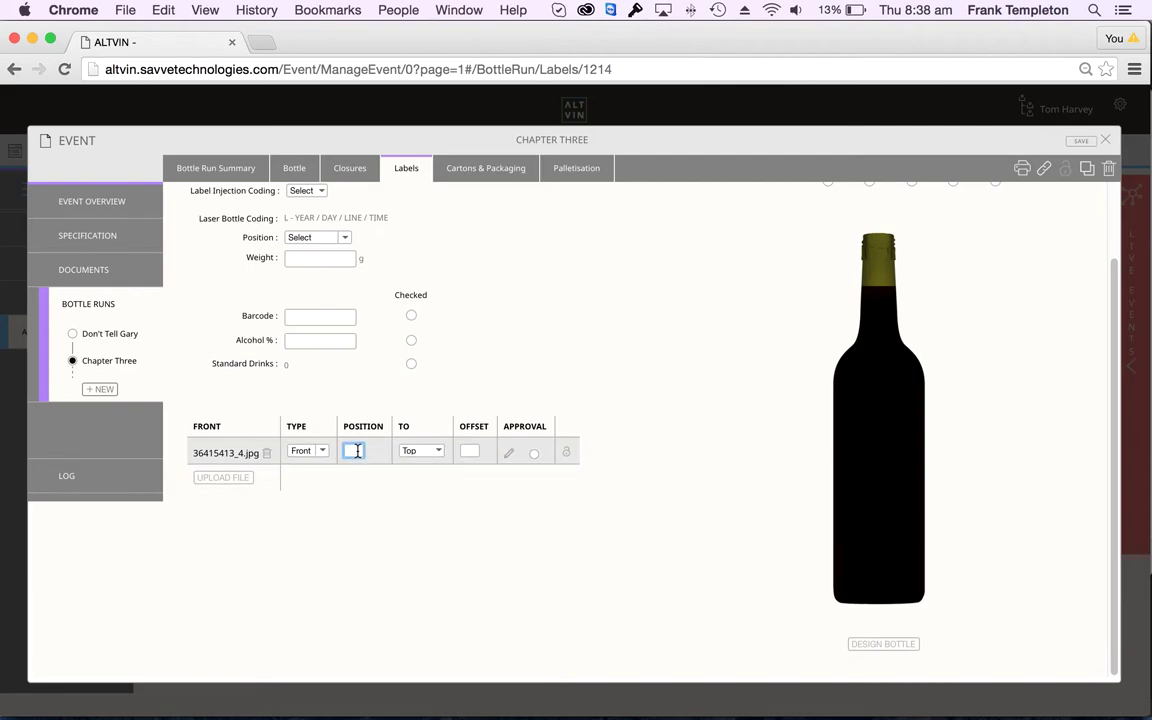
type("25")
left_click(418, 456)
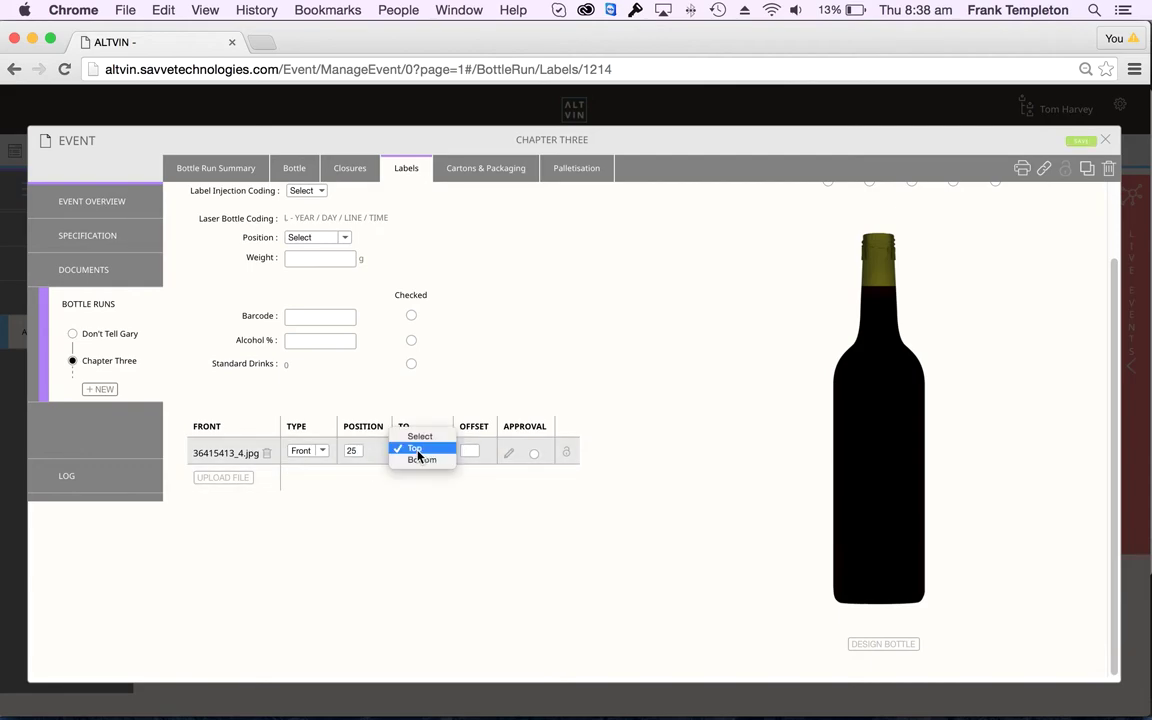
left_click(419, 463)
left_click(465, 451)
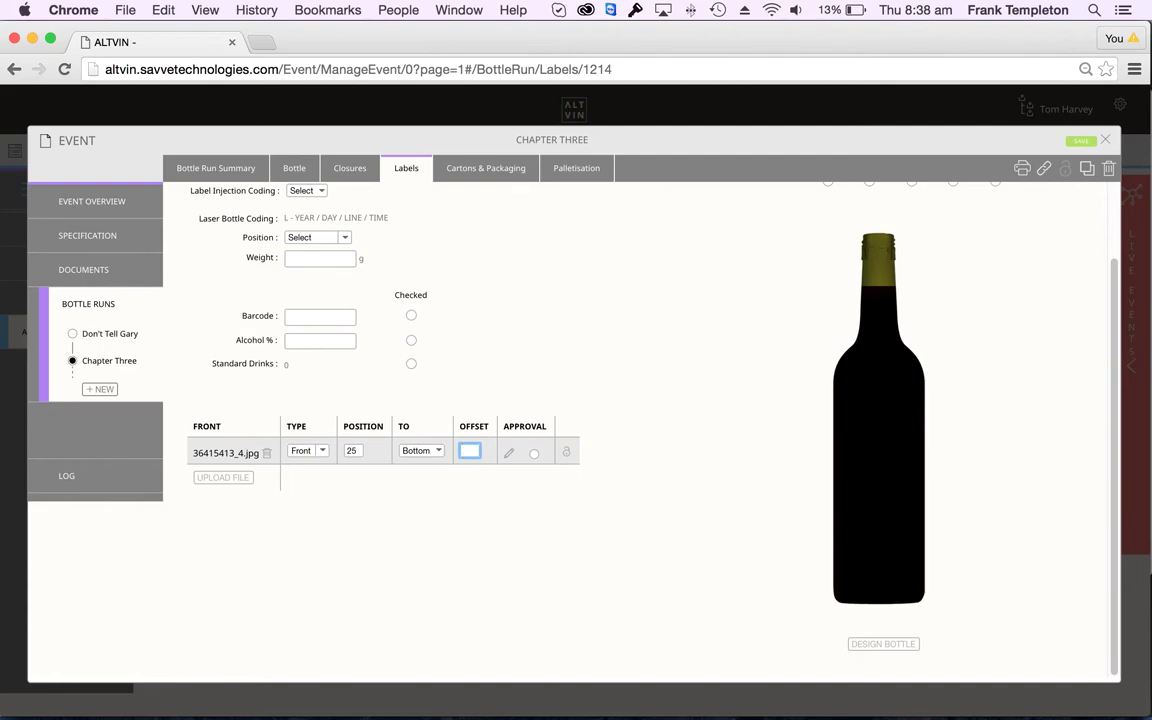
type("0")
left_click(1080, 141)
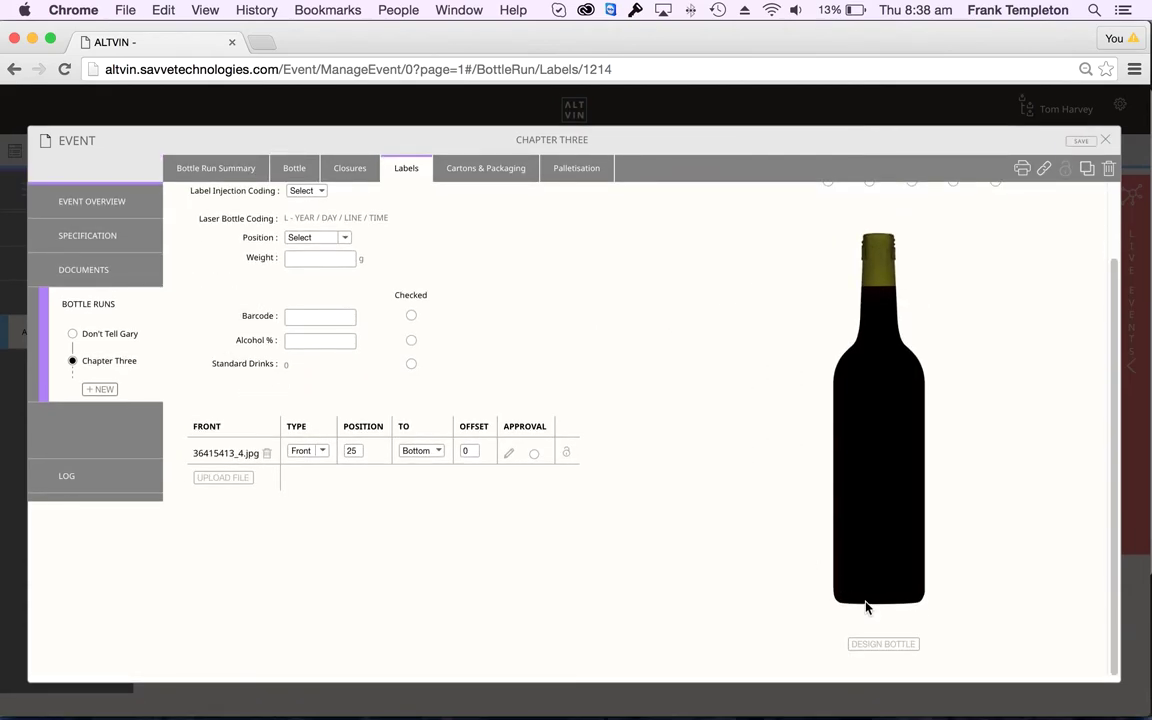
Step: Generate the bottle design with its label and closure, and rotate the rendered preview slightly
left_click(882, 645)
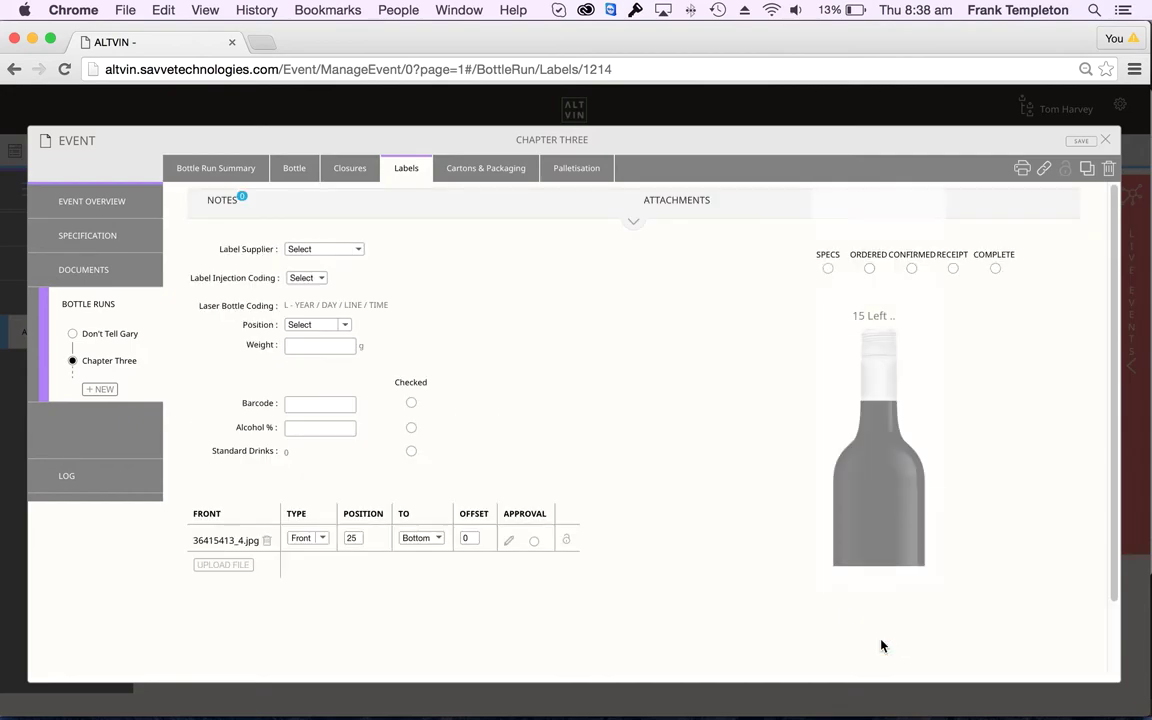
scroll(865, 552, "down", 3)
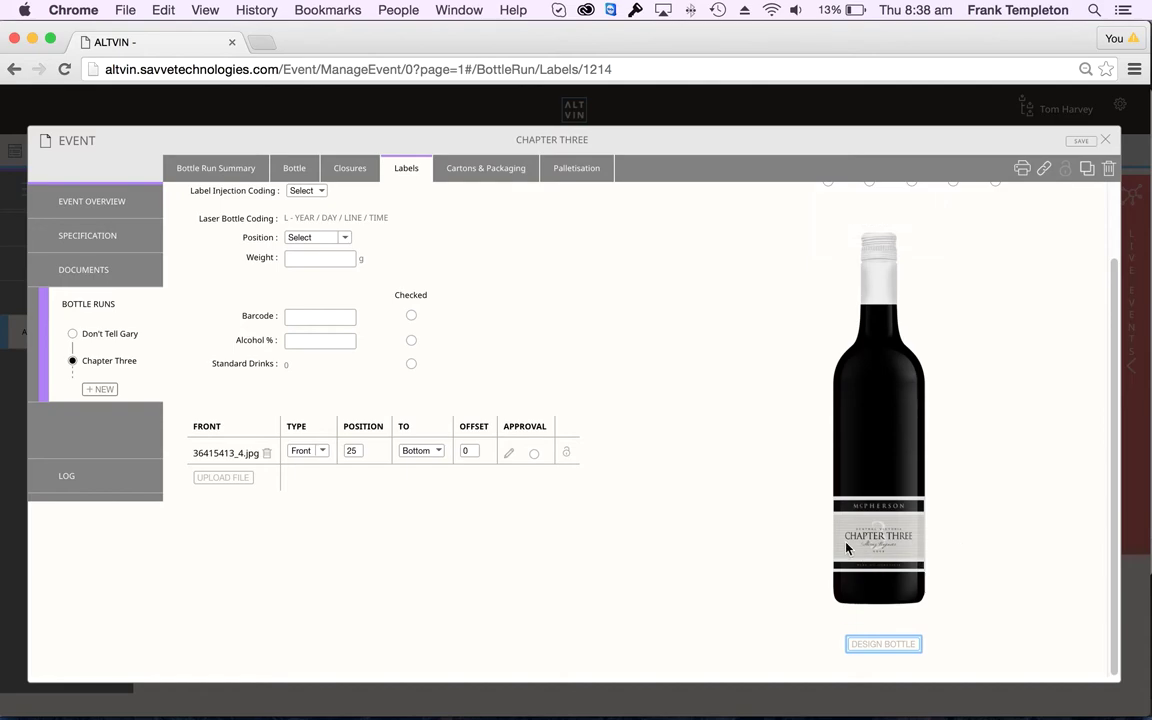
mouse_move(858, 542)
left_mouse_down()
mouse_move(916, 542)
mouse_move(802, 541)
mouse_move(869, 540)
mouse_move(848, 540)
left_mouse_up()
Step: Replace the Chapter Three run's bottle with the Orora AG021 750 ml Burgundy bottle in Antique Green and accept the specification notice
left_click(301, 170)
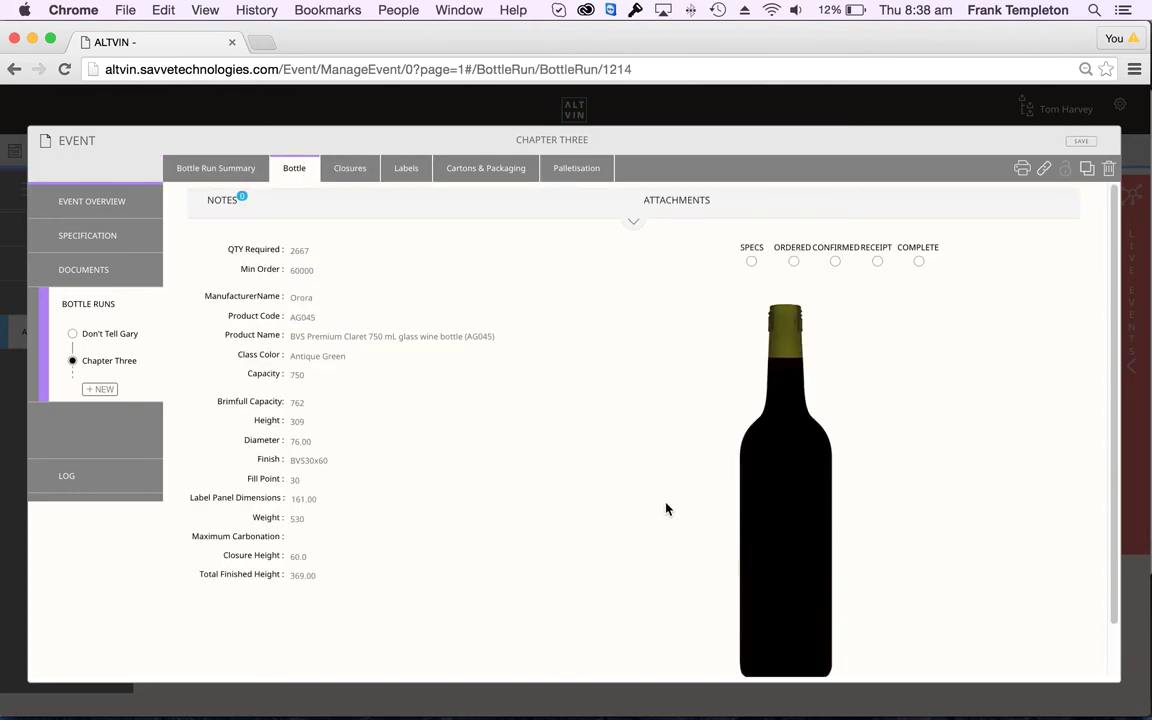
left_click(784, 641)
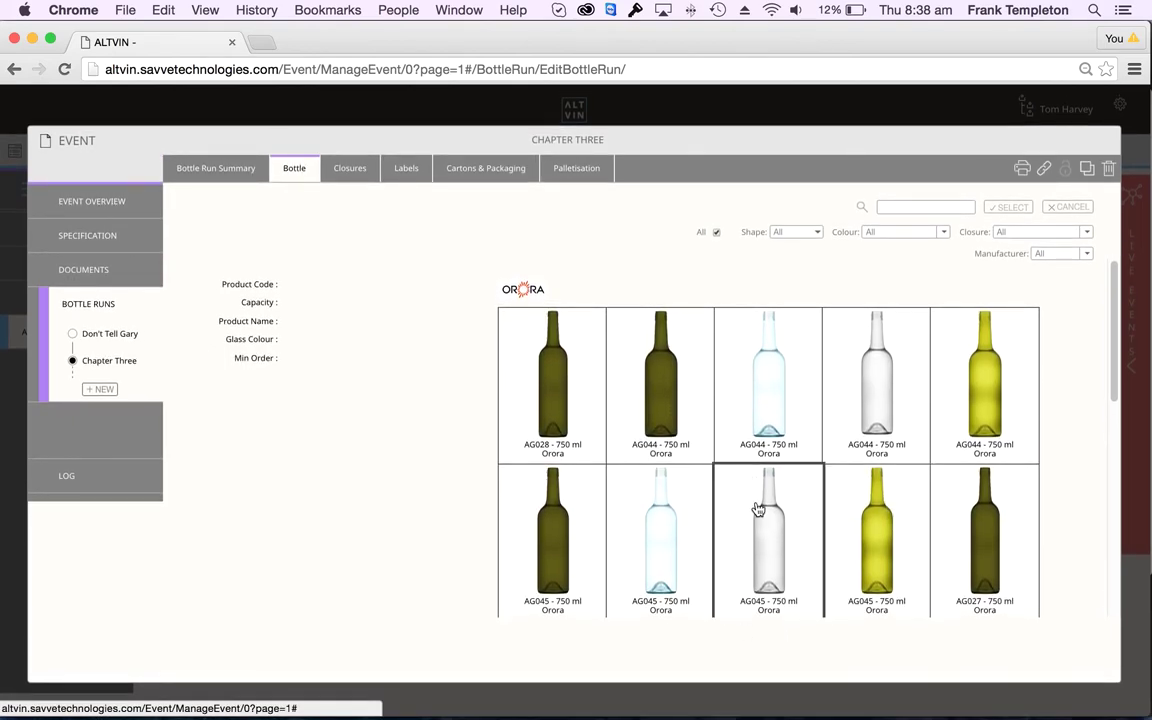
scroll(1118, 374, "down", 1)
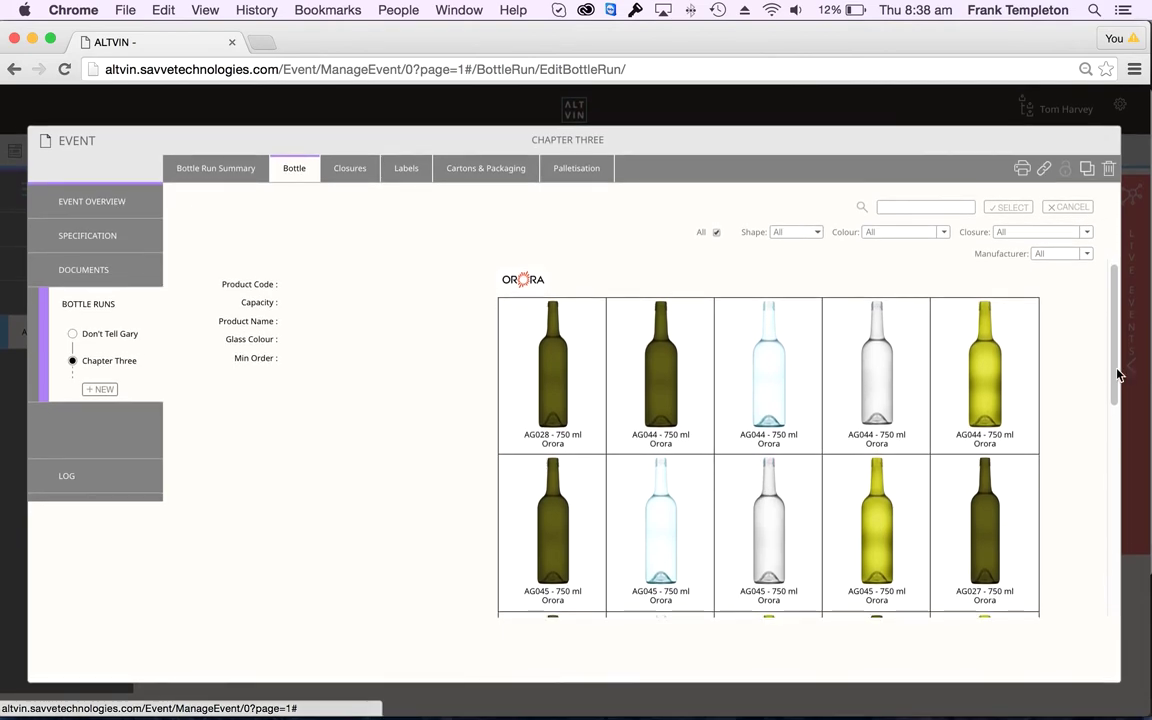
left_click_drag(1118, 374, 1093, 481)
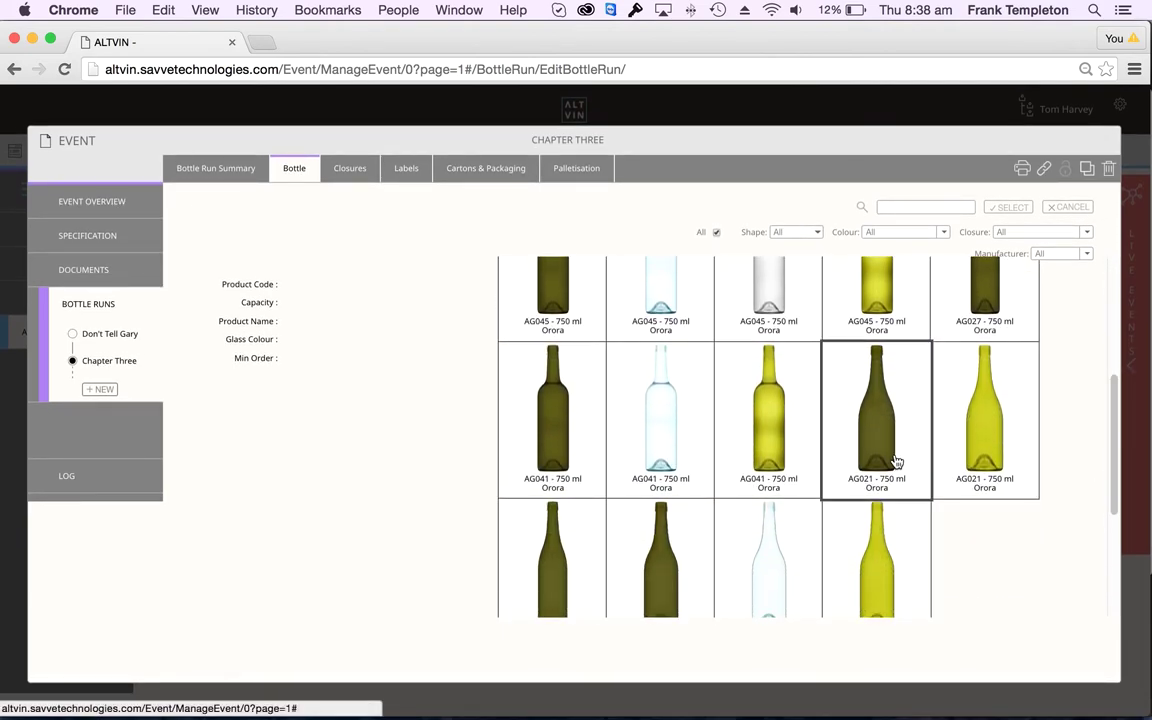
left_click(893, 460)
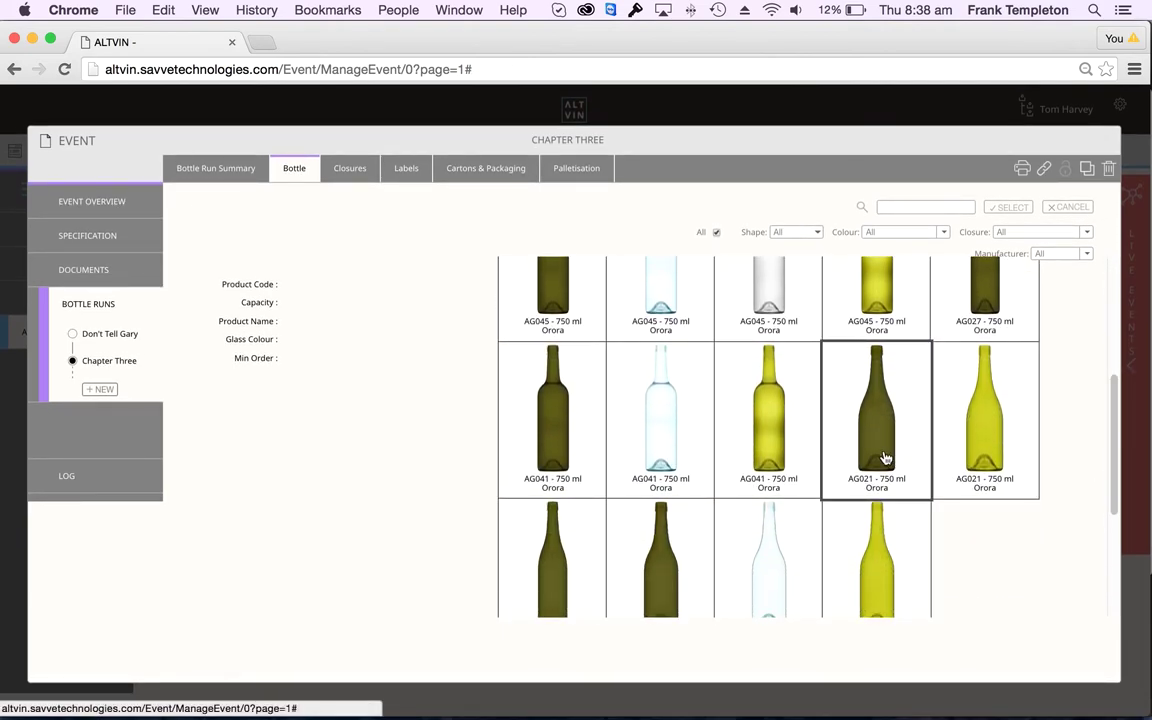
left_click(1004, 207)
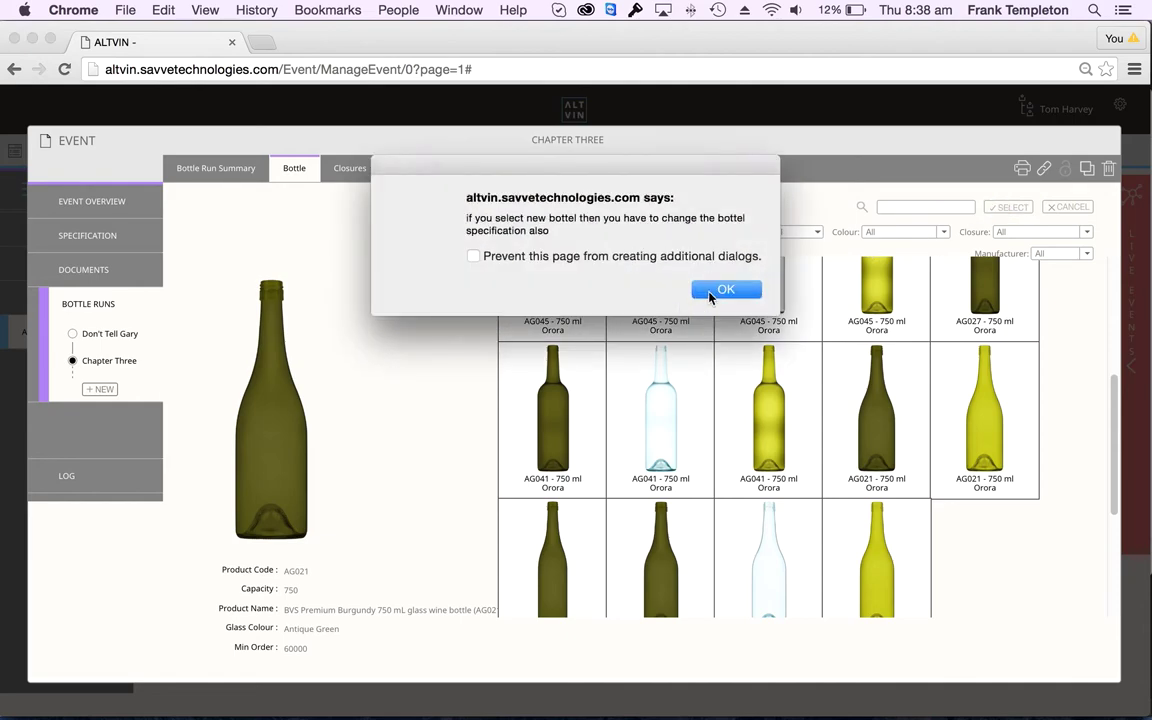
left_click(712, 293)
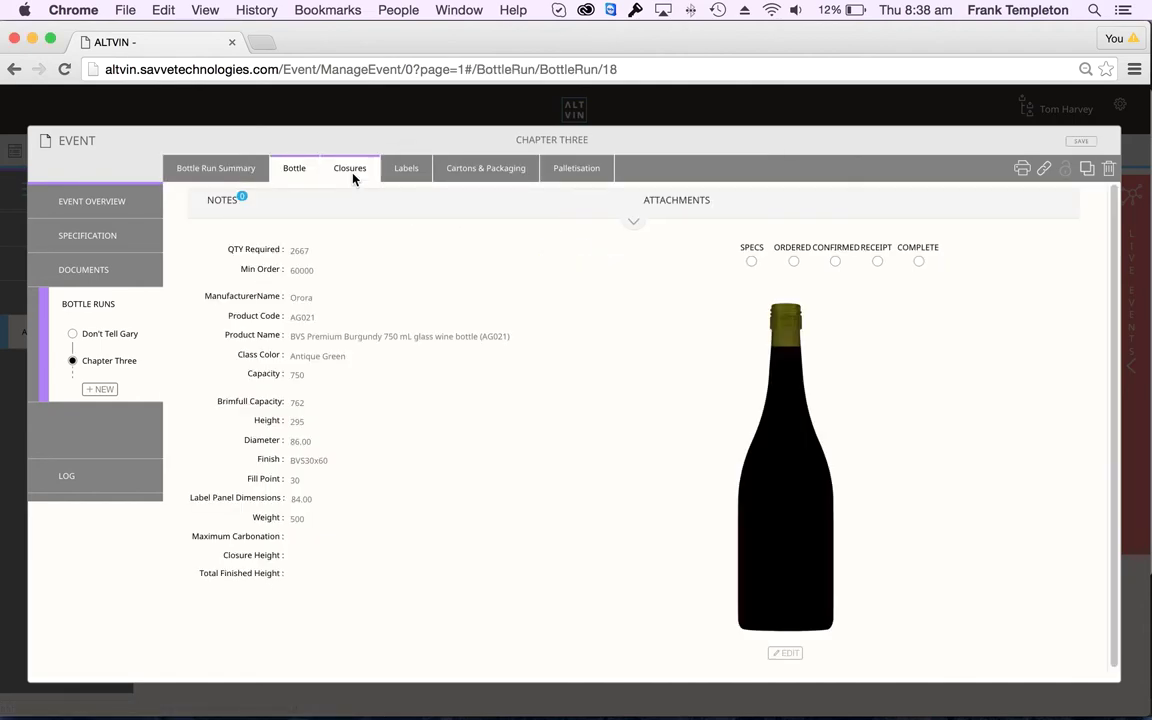
Step: Select the Plasdene BVS Silver closure for the Burgundy bottle and generate the bottle design with the existing front label
left_click(352, 172)
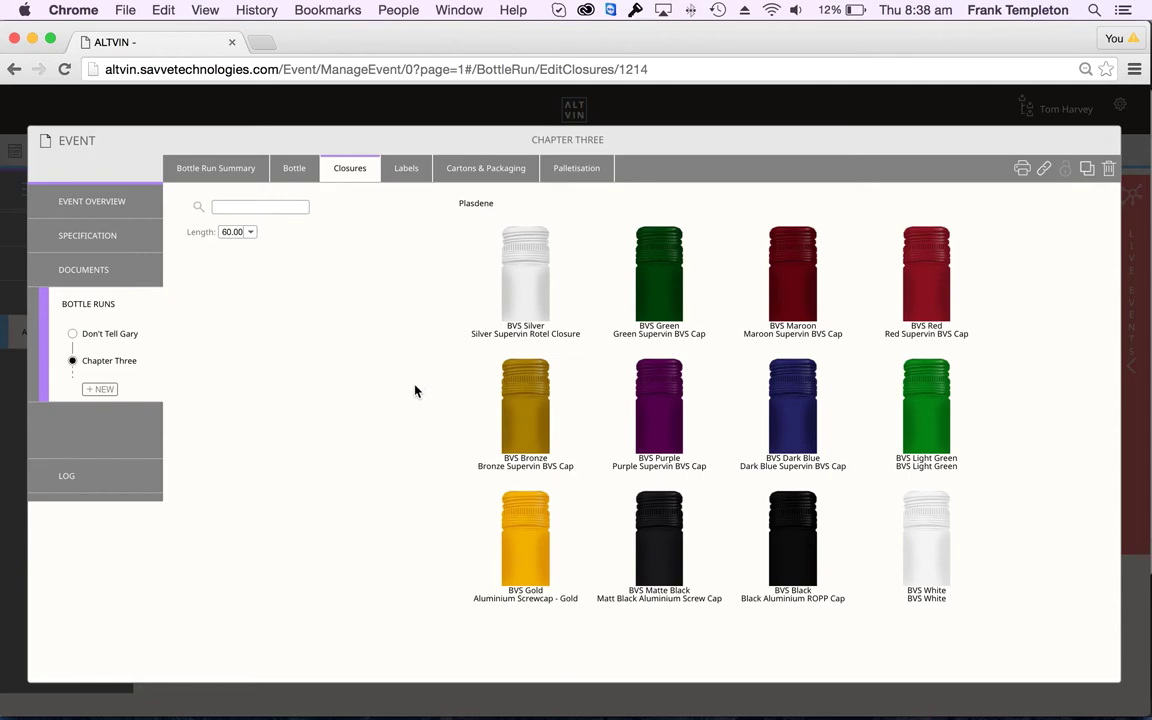
left_click(527, 270)
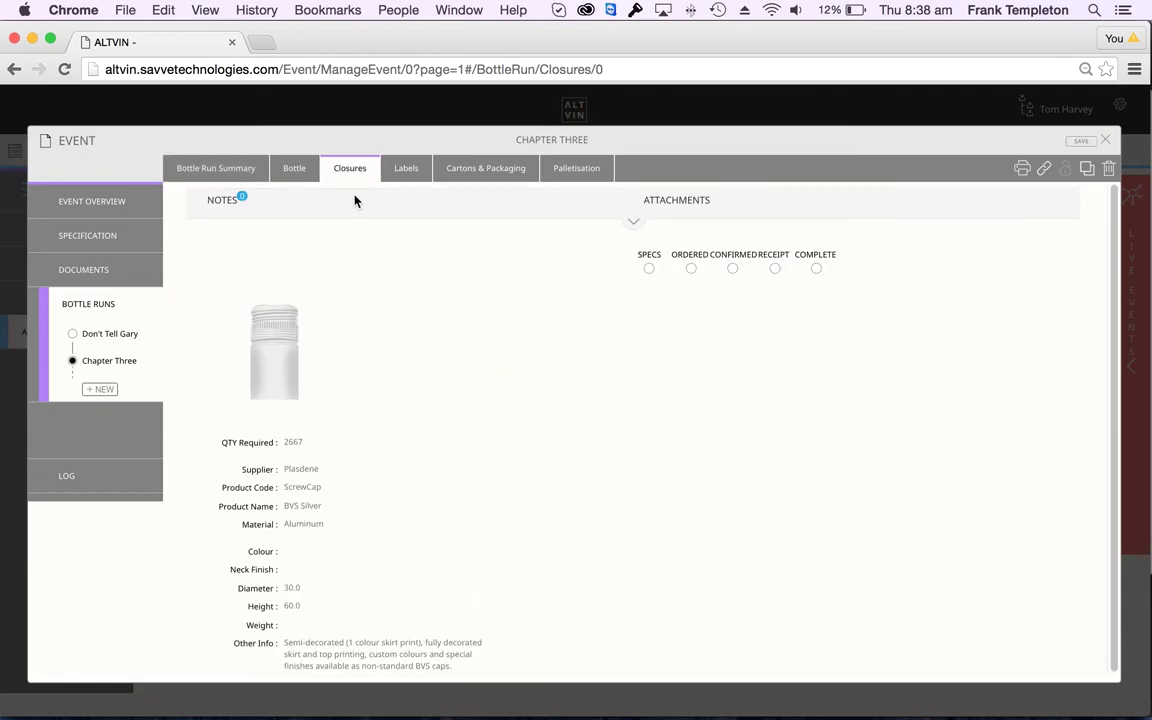
left_click(402, 169)
scroll(640, 517, "down", 2)
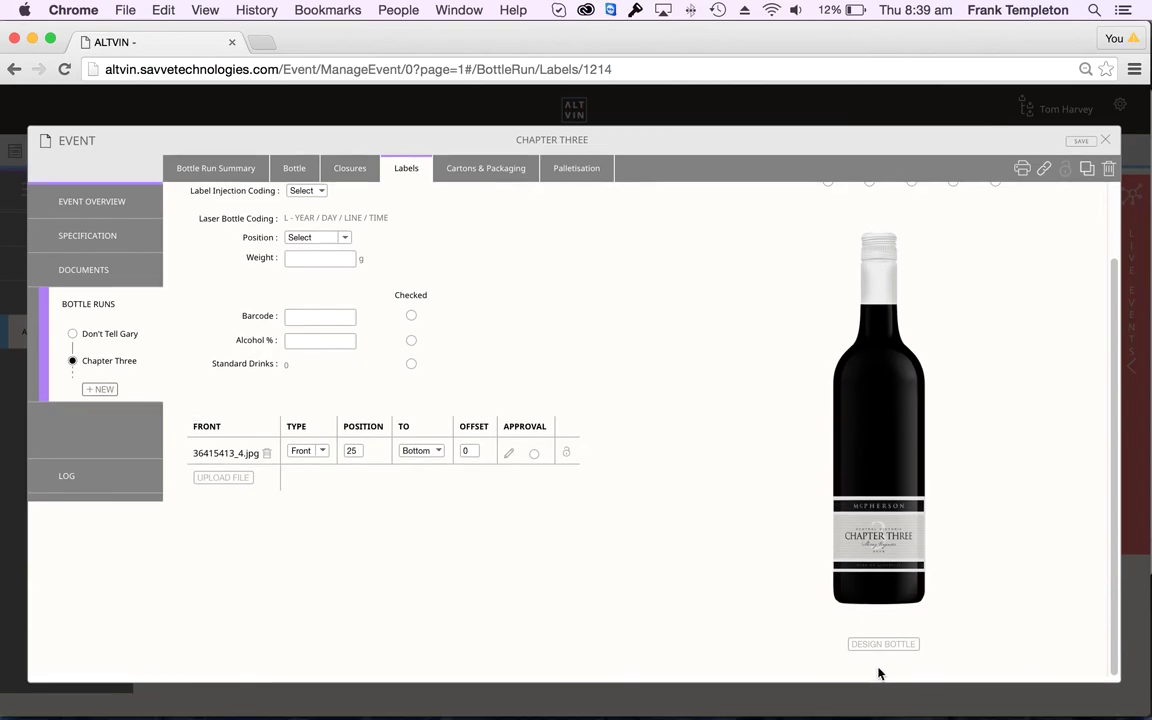
left_click(879, 652)
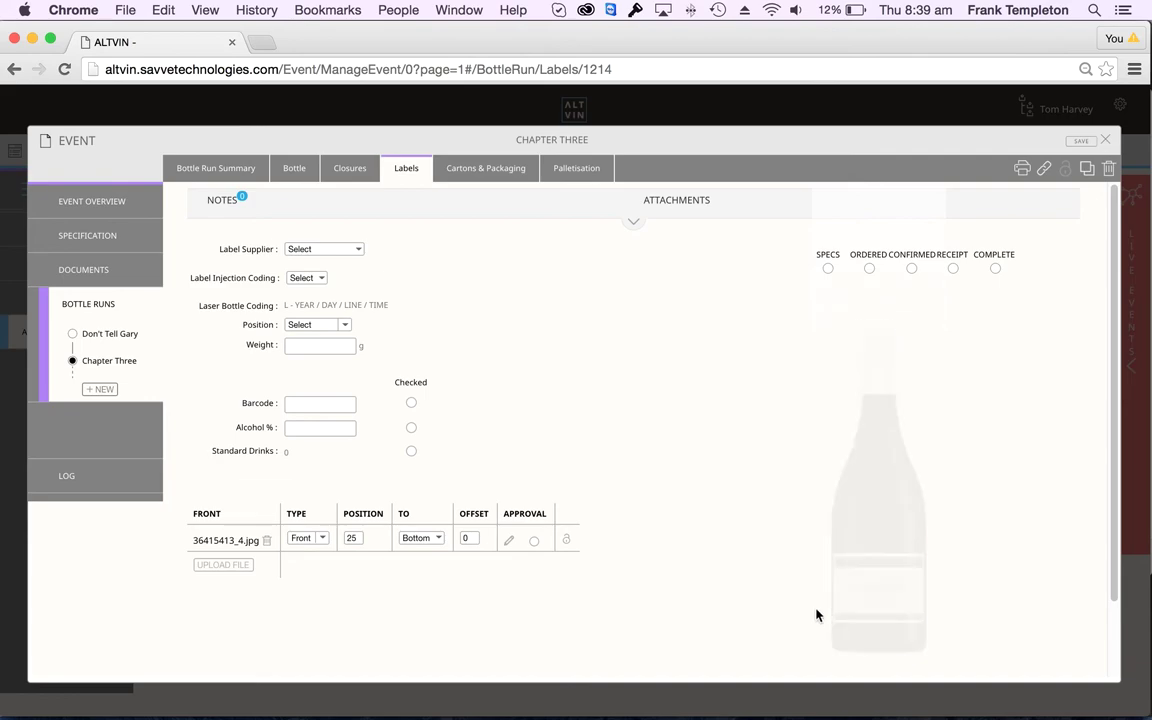
left_click_drag(868, 598, 833, 592)
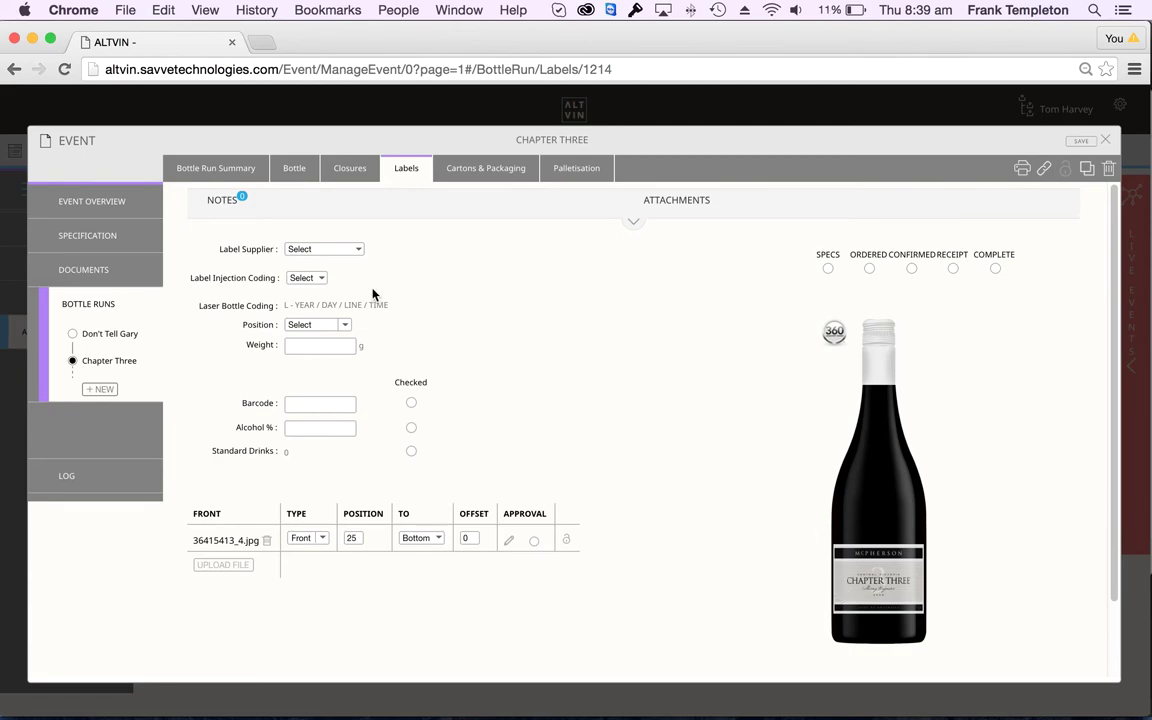
Step: Replace the Chapter Three run's closure with the Plasdene BVS Red screw cap
left_click(363, 176)
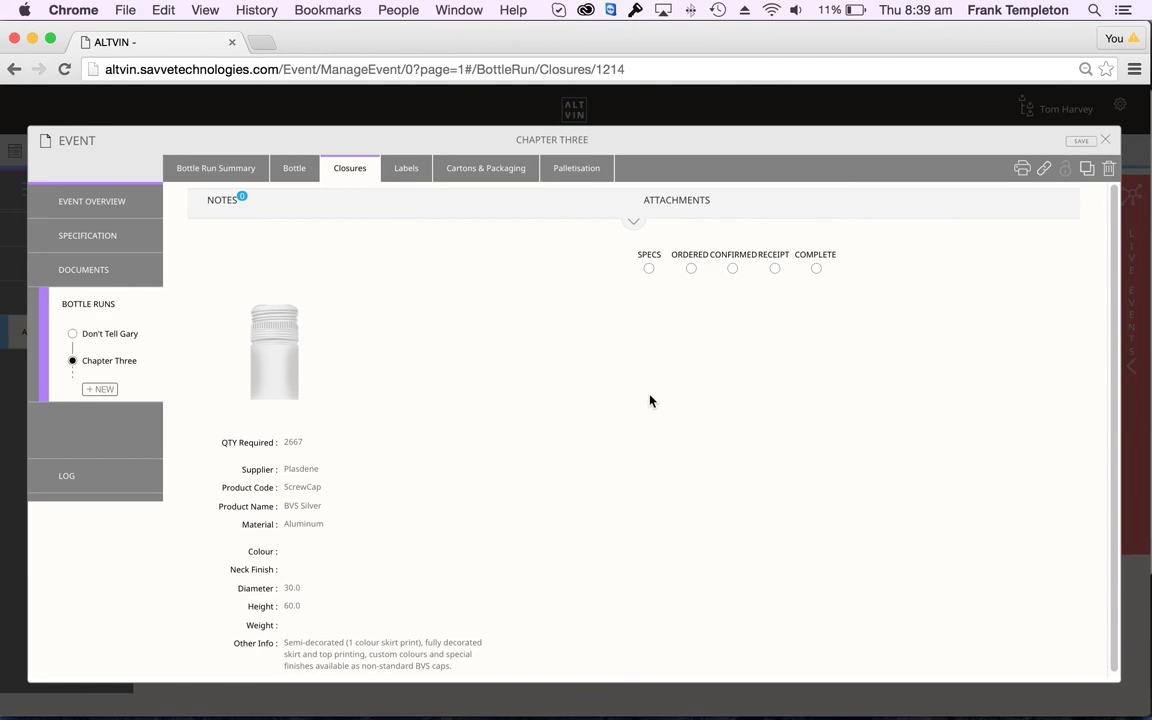
left_click(263, 353)
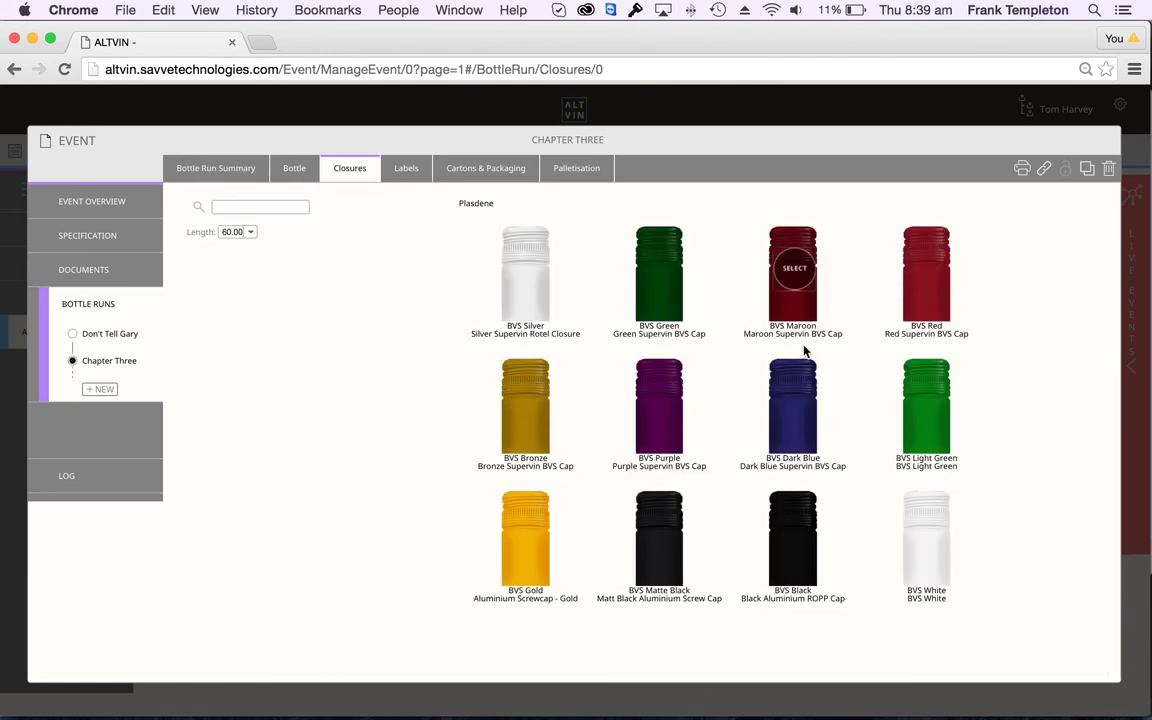
left_click(794, 285)
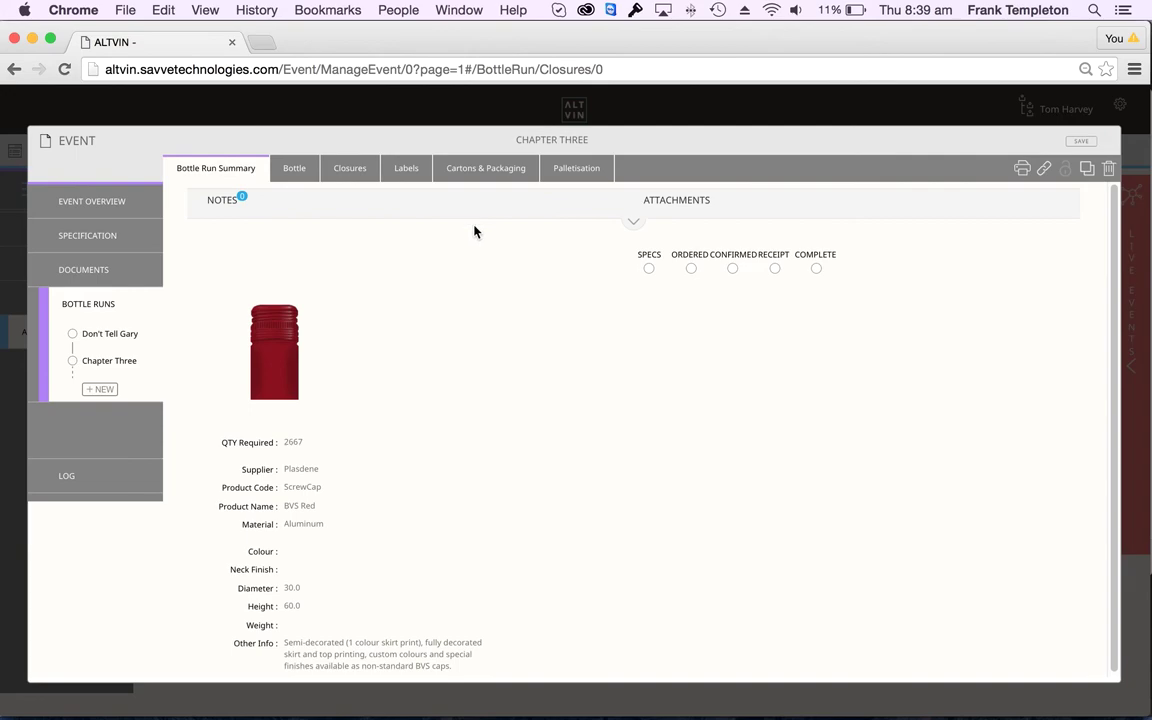
Step: Regenerate the Chapter Three bottle design with the BVS Red closure on the labelled Burgundy bottle
left_click(405, 168)
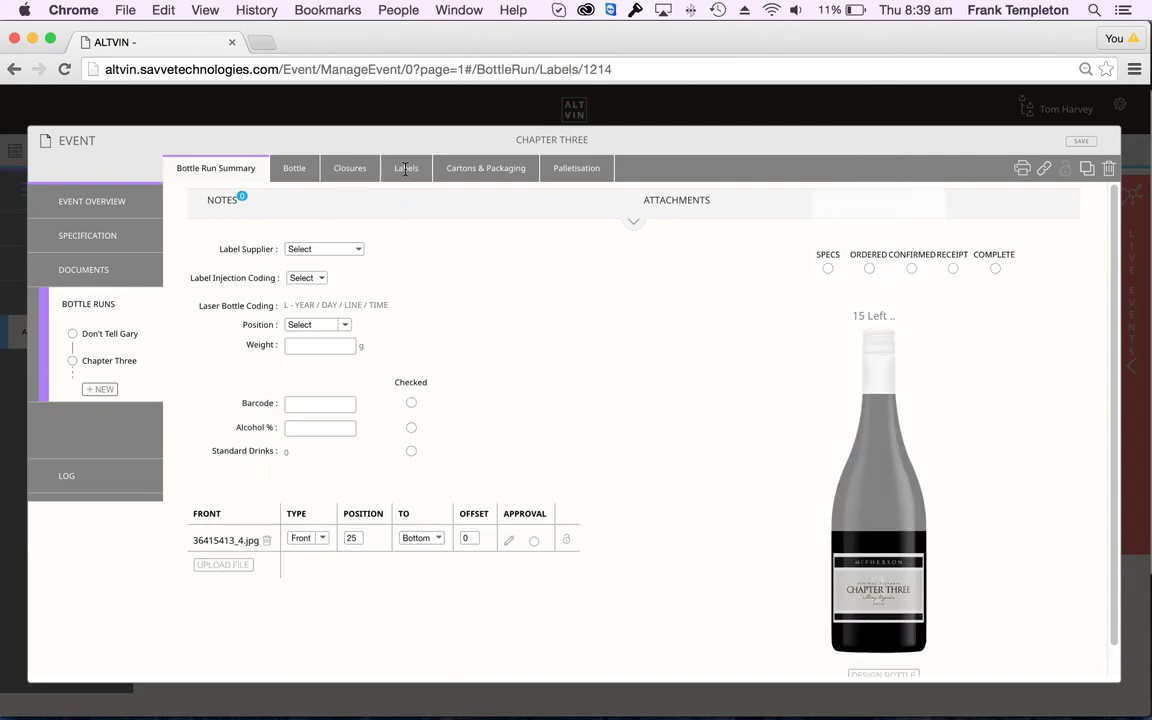
scroll(772, 484, "down", 1)
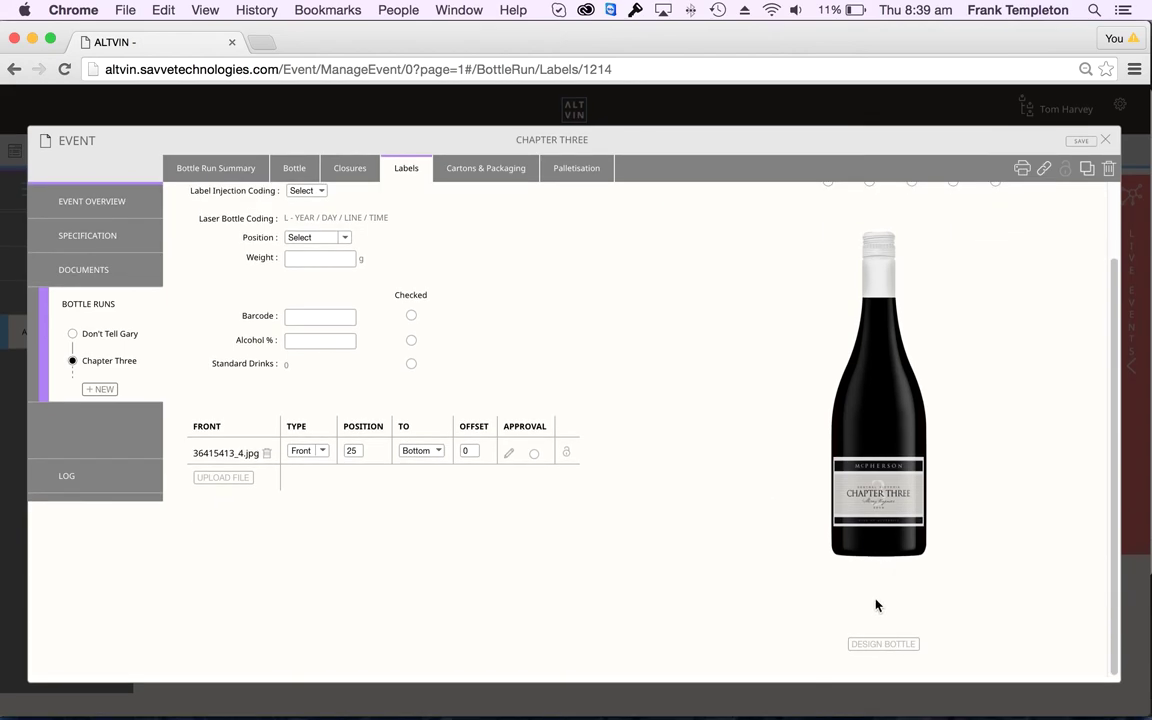
left_click(880, 644)
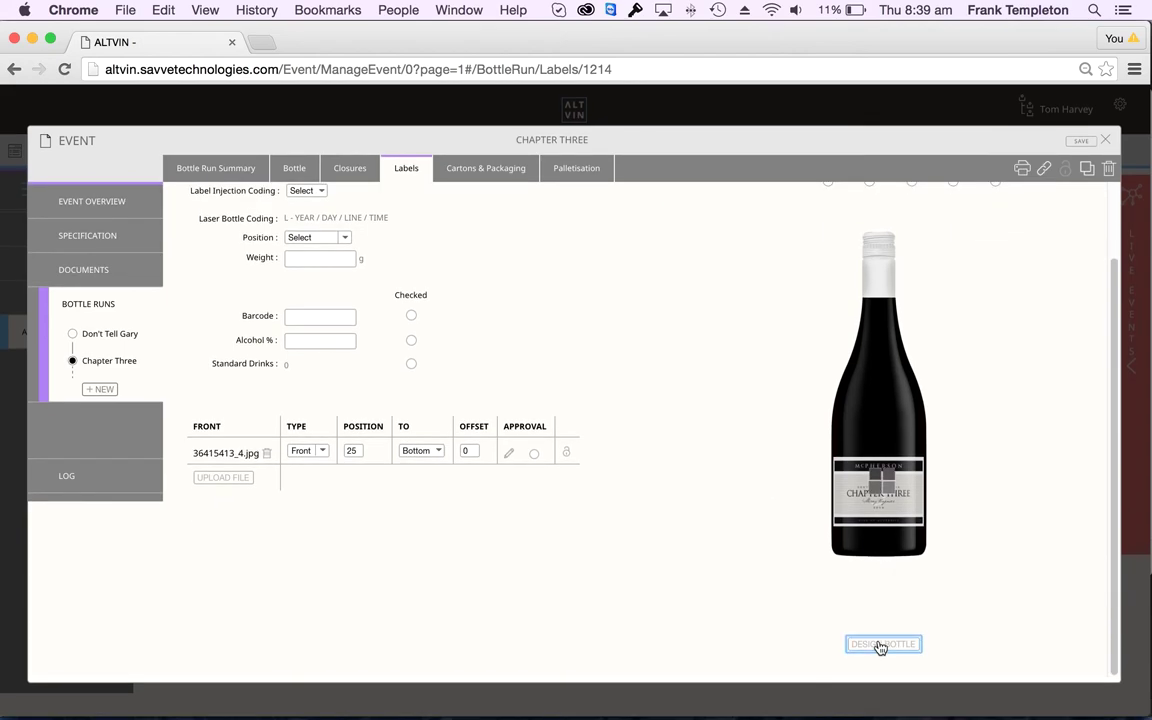